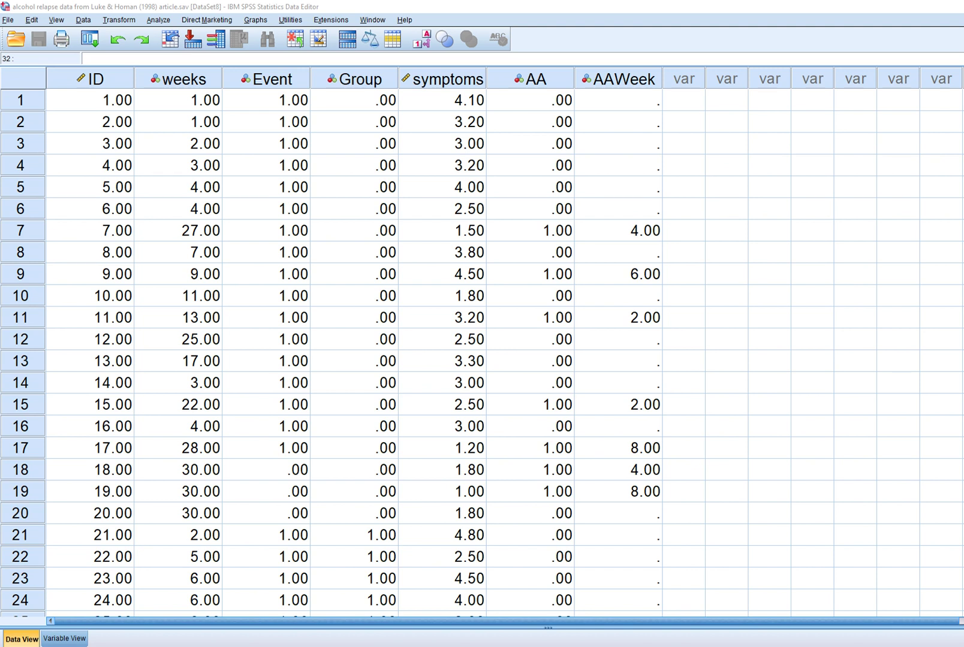
Examine the weeks, Event and Group values for cases 1 to 20 in the alcohol relapse data
{"action": "left_click_drag", "start_coordinate": [94, 12], "coordinate": [153, 11]}
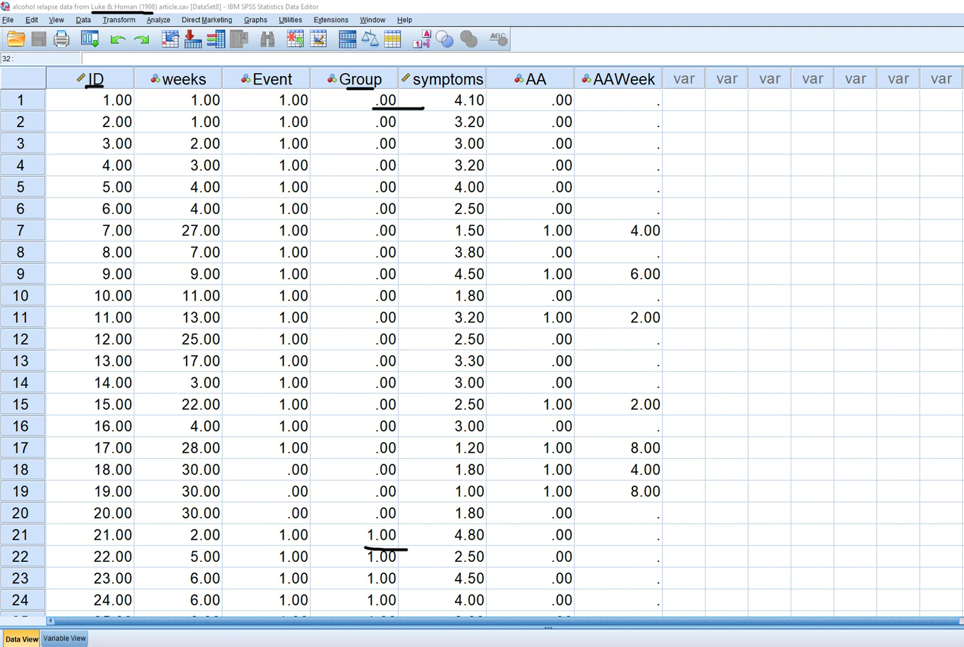
{"action": "left_click_drag", "start_coordinate": [164, 85], "coordinate": [210, 90]}
{"action": "left_click_drag", "start_coordinate": [246, 87], "coordinate": [296, 87]}
{"action": "left_click_drag", "start_coordinate": [274, 108], "coordinate": [304, 113]}
{"action": "left_click_drag", "start_coordinate": [286, 481], "coordinate": [294, 480]}
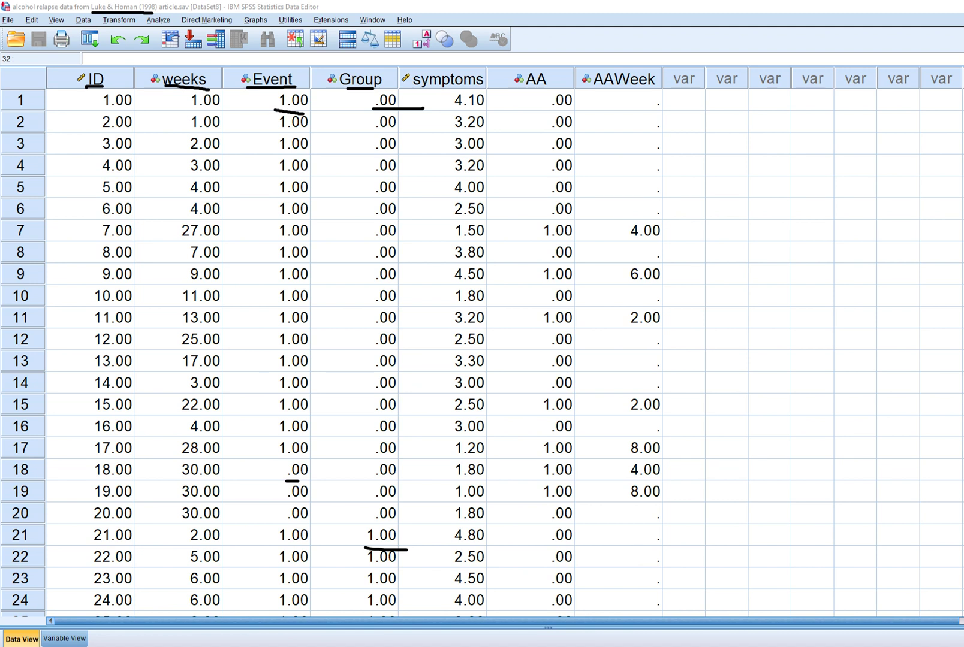
{"action": "left_click_drag", "start_coordinate": [407, 103], "coordinate": [402, 493]}
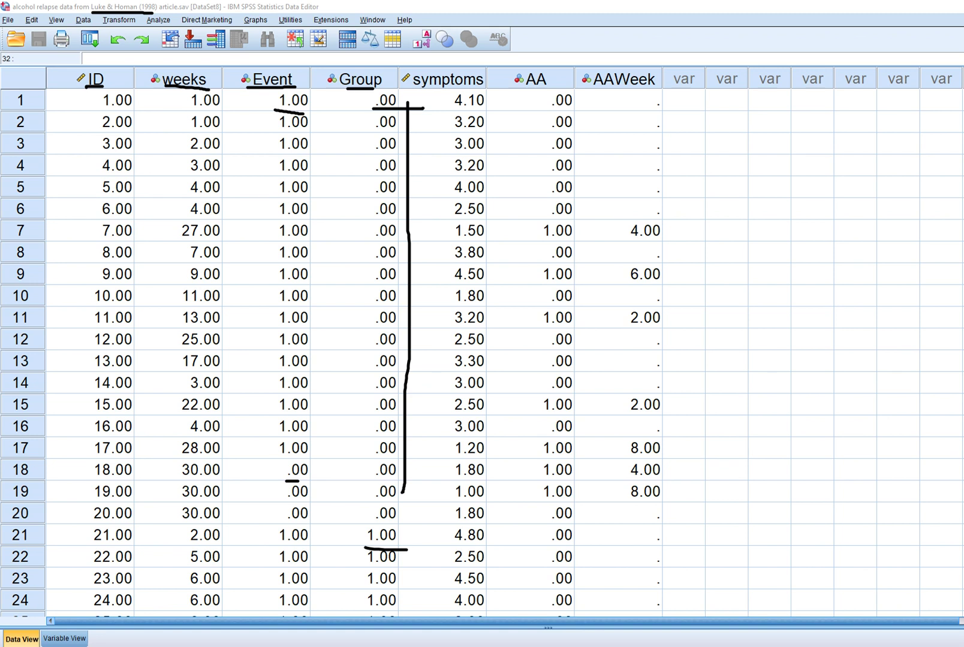
{"action": "left_click_drag", "start_coordinate": [231, 98], "coordinate": [223, 526]}
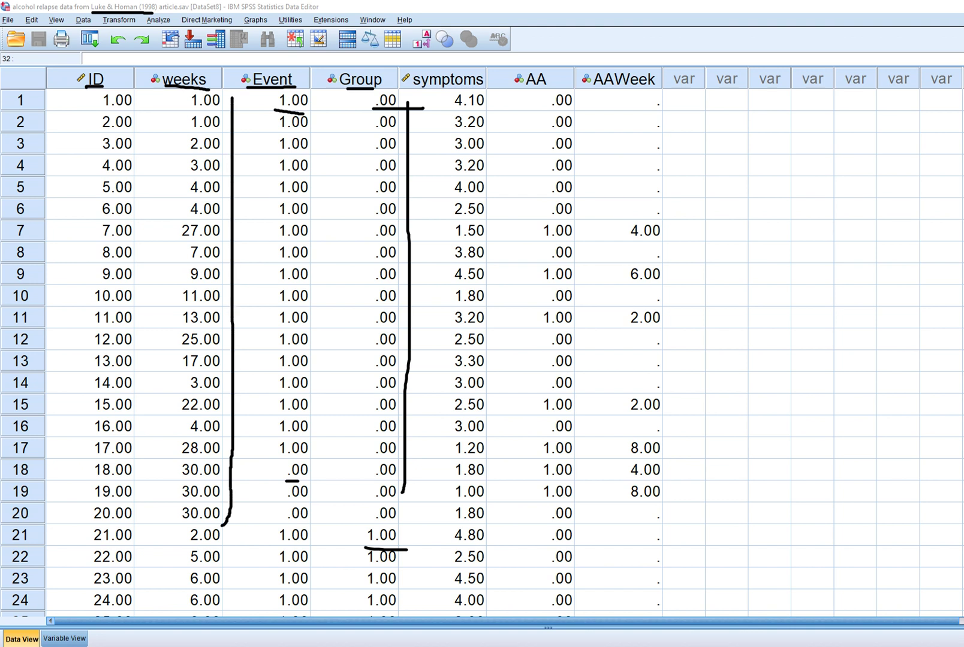
{"action": "left_click_drag", "start_coordinate": [403, 493], "coordinate": [396, 526]}
{"action": "mouse_move", "coordinate": [217, 459]}
{"action": "left_mouse_down"}
{"action": "mouse_move", "coordinate": [230, 479]}
{"action": "mouse_move", "coordinate": [216, 524]}
{"action": "mouse_move", "coordinate": [229, 508]}
{"action": "mouse_move", "coordinate": [215, 460]}
{"action": "left_mouse_up"}
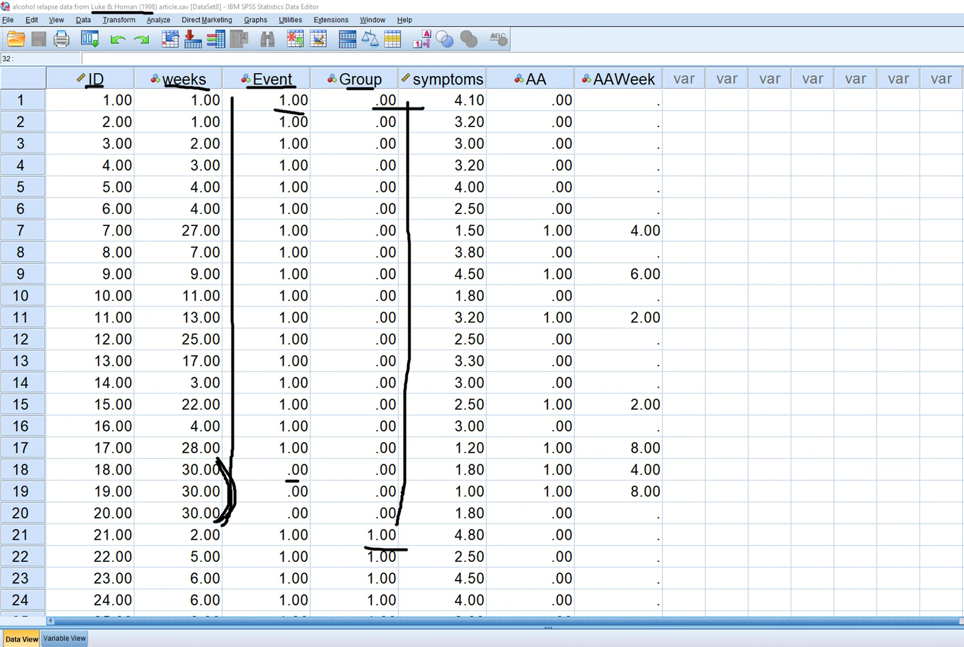
{"action": "mouse_move", "coordinate": [304, 462]}
{"action": "left_mouse_down"}
{"action": "mouse_move", "coordinate": [259, 479]}
{"action": "mouse_move", "coordinate": [282, 529]}
{"action": "mouse_move", "coordinate": [322, 527]}
{"action": "mouse_move", "coordinate": [324, 477]}
{"action": "mouse_move", "coordinate": [310, 462]}
{"action": "left_mouse_up"}
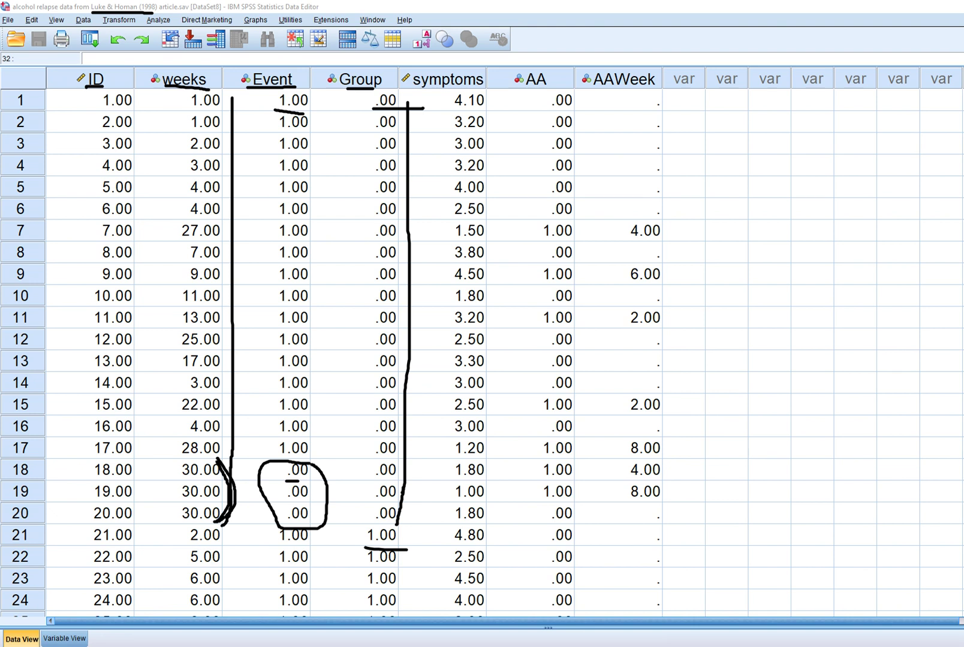
Examine the weeks and Event values for cases 21 to 40, where Group is 1
{"action": "scroll", "coordinate": [479, 348], "scroll_direction": "down", "scroll_amount": 7}
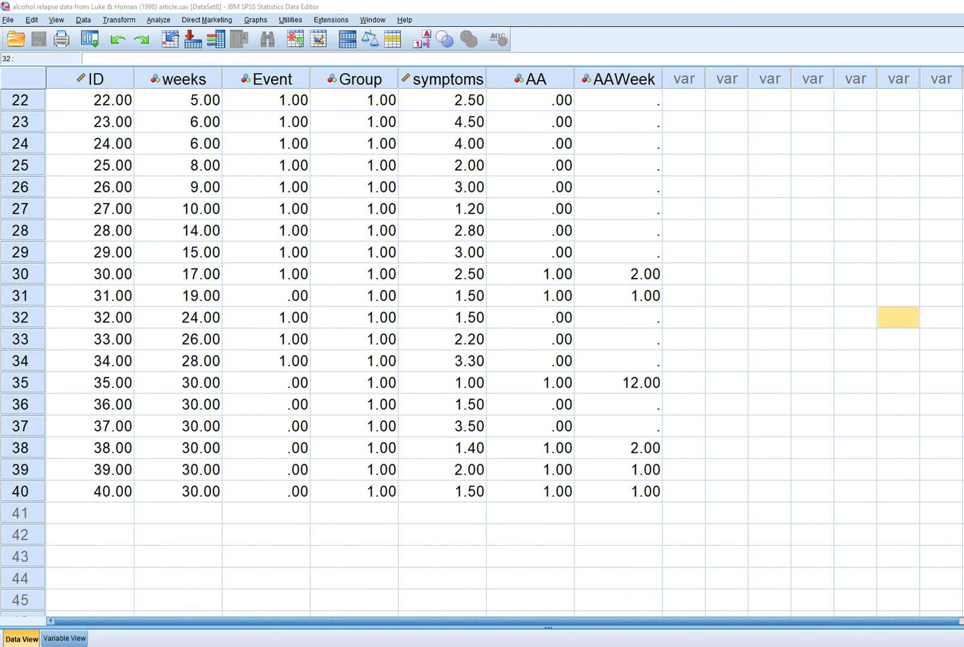
{"action": "scroll", "coordinate": [479, 348], "scroll_direction": "up", "scroll_amount": 1}
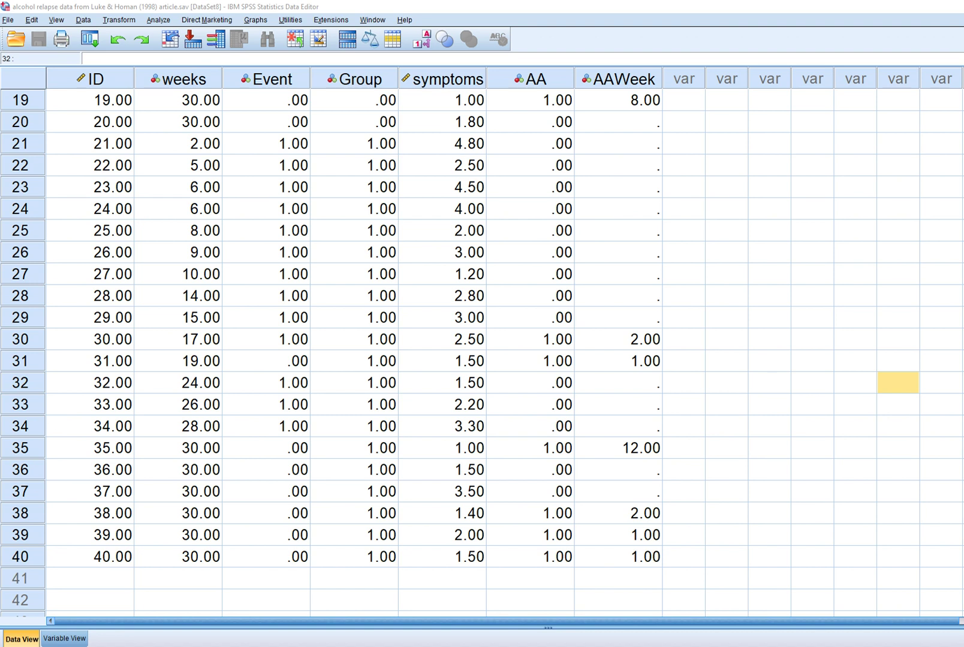
{"action": "mouse_move", "coordinate": [397, 140]}
{"action": "left_mouse_down"}
{"action": "mouse_move", "coordinate": [407, 336]}
{"action": "mouse_move", "coordinate": [393, 570]}
{"action": "left_mouse_up"}
{"action": "left_click_drag", "start_coordinate": [367, 146], "coordinate": [398, 158]}
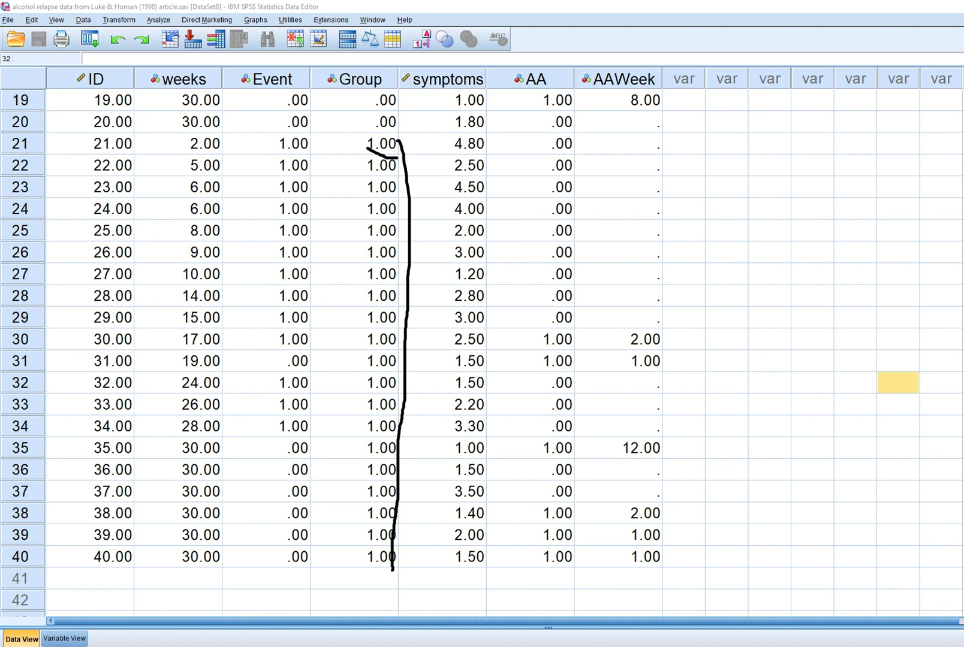
{"action": "mouse_move", "coordinate": [315, 135]}
{"action": "left_mouse_down"}
{"action": "mouse_move", "coordinate": [322, 279]}
{"action": "mouse_move", "coordinate": [309, 352]}
{"action": "left_mouse_up"}
{"action": "left_click_drag", "start_coordinate": [299, 133], "coordinate": [314, 135]}
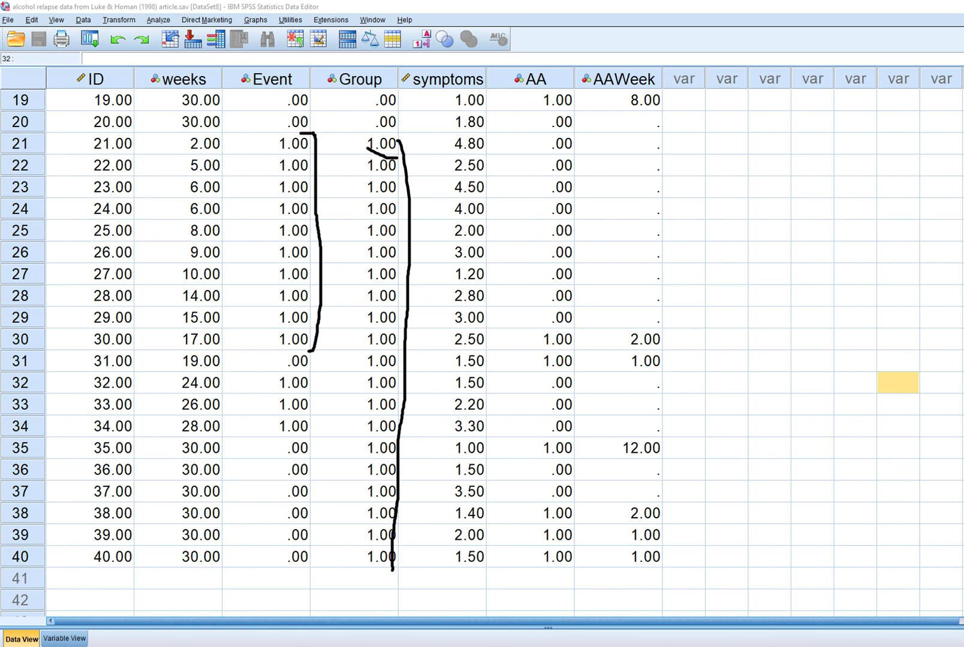
{"action": "mouse_move", "coordinate": [133, 132]}
{"action": "left_mouse_down"}
{"action": "mouse_move", "coordinate": [151, 335]}
{"action": "mouse_move", "coordinate": [138, 349]}
{"action": "left_mouse_up"}
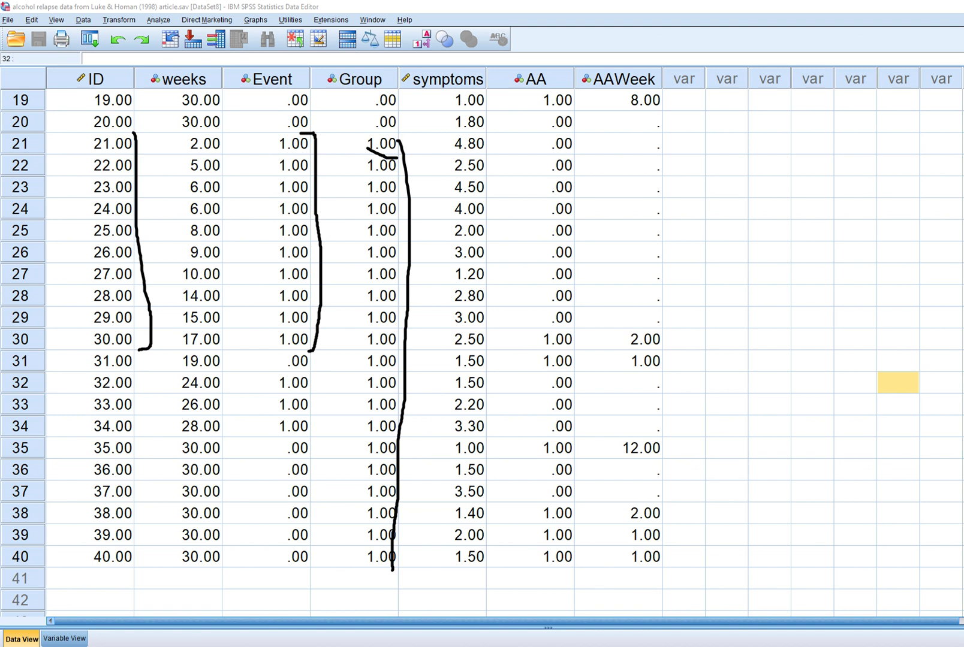
{"action": "mouse_move", "coordinate": [223, 136]}
{"action": "left_mouse_down"}
{"action": "mouse_move", "coordinate": [237, 309]}
{"action": "mouse_move", "coordinate": [226, 345]}
{"action": "left_mouse_up"}
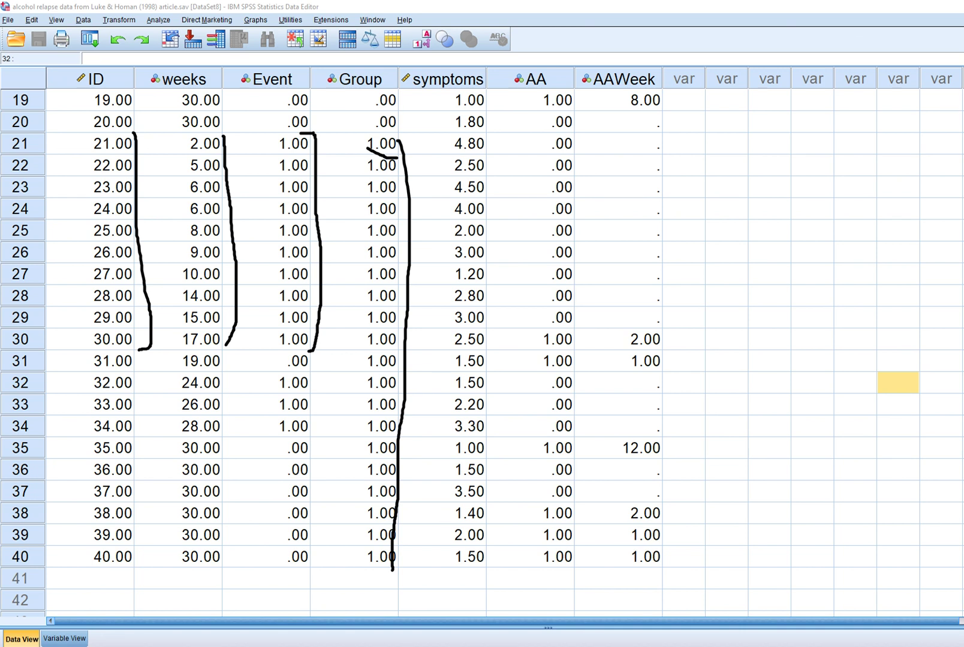
{"action": "left_click_drag", "start_coordinate": [100, 368], "coordinate": [115, 373]}
{"action": "left_click_drag", "start_coordinate": [183, 371], "coordinate": [201, 370]}
{"action": "mouse_move", "coordinate": [286, 369]}
{"action": "left_mouse_down"}
{"action": "mouse_move", "coordinate": [310, 373]}
{"action": "mouse_move", "coordinate": [315, 358]}
{"action": "mouse_move", "coordinate": [280, 362]}
{"action": "left_mouse_up"}
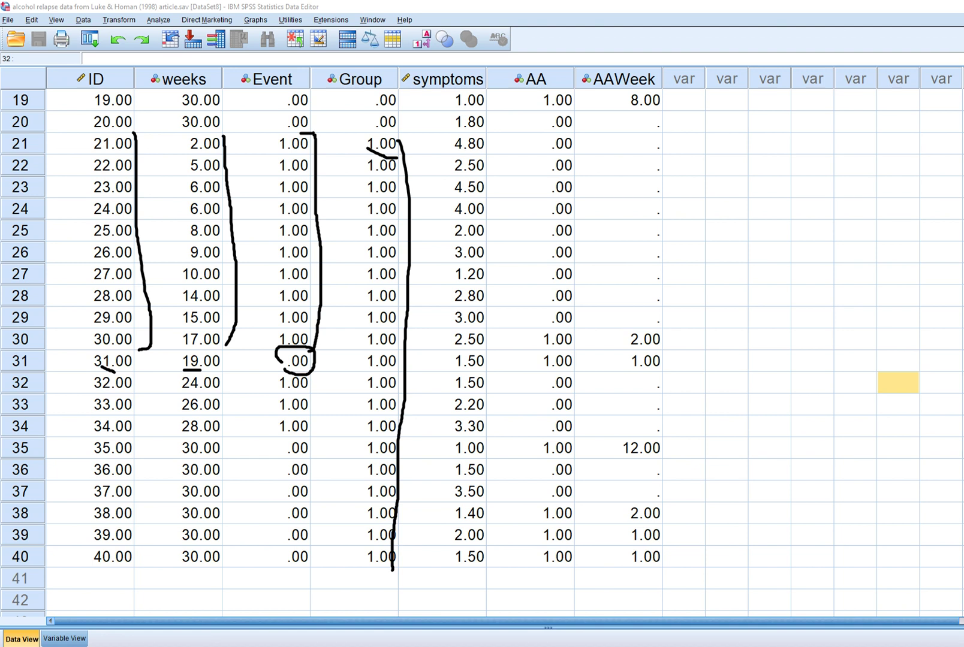
{"action": "left_click_drag", "start_coordinate": [138, 382], "coordinate": [133, 430]}
{"action": "left_click_drag", "start_coordinate": [319, 378], "coordinate": [317, 433]}
{"action": "left_click_drag", "start_coordinate": [225, 376], "coordinate": [226, 431]}
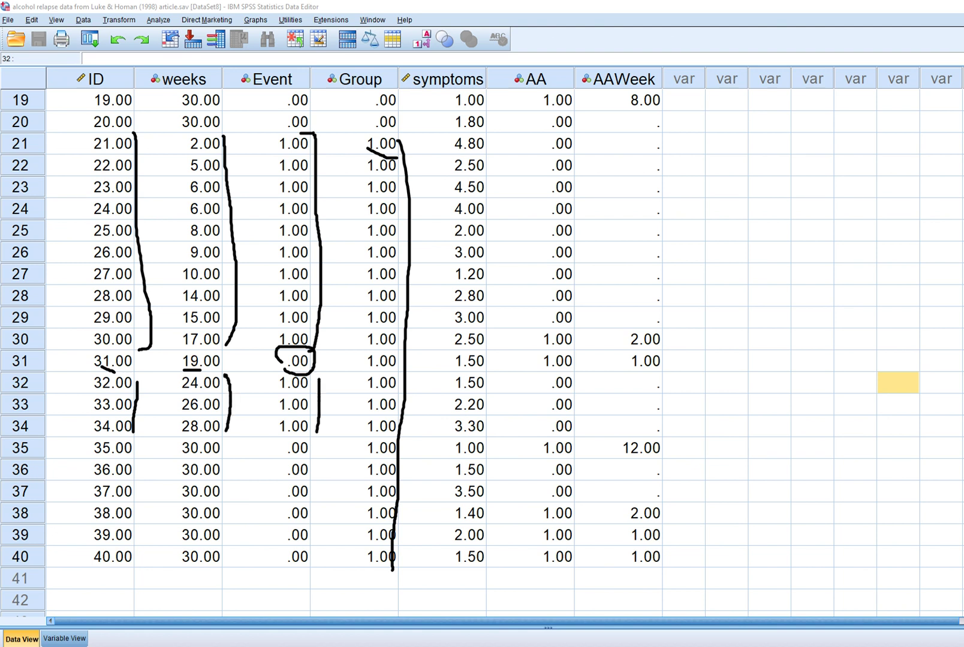
{"action": "left_click_drag", "start_coordinate": [138, 446], "coordinate": [149, 559]}
{"action": "left_click_drag", "start_coordinate": [319, 444], "coordinate": [316, 556]}
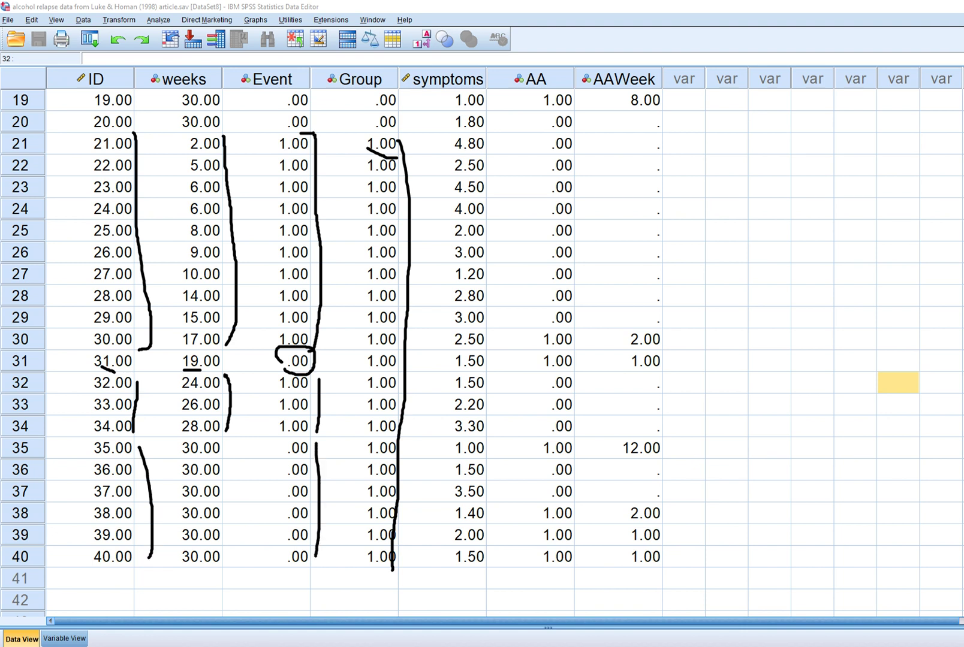
{"action": "left_click_drag", "start_coordinate": [228, 444], "coordinate": [225, 558]}
{"action": "key", "text": "e"}
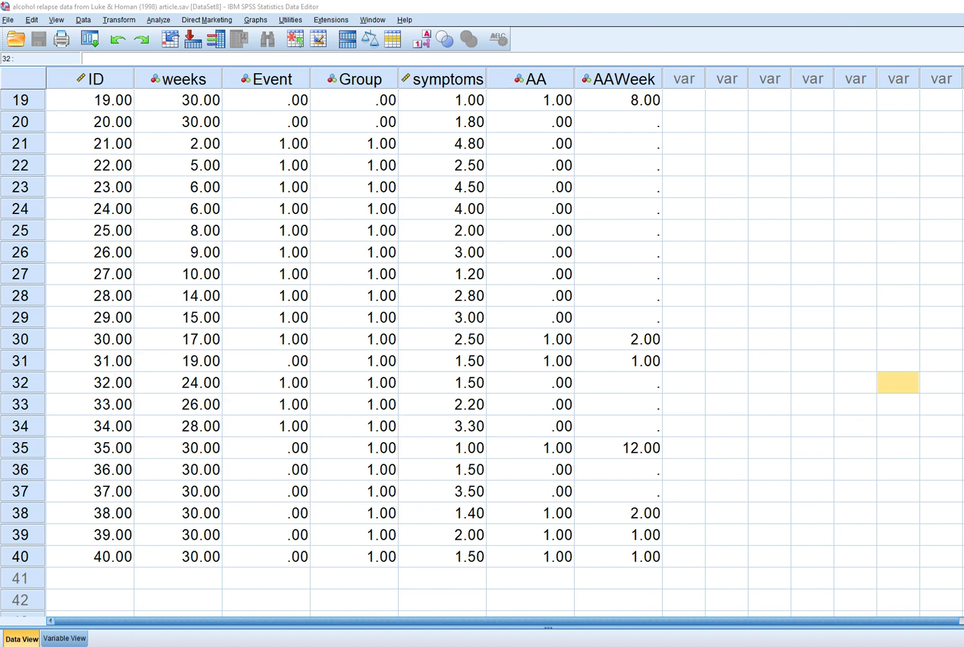
Open the Cox Regression analysis and reset its settings to the defaults
{"action": "scroll", "coordinate": [480, 347], "scroll_direction": "up", "scroll_amount": 6}
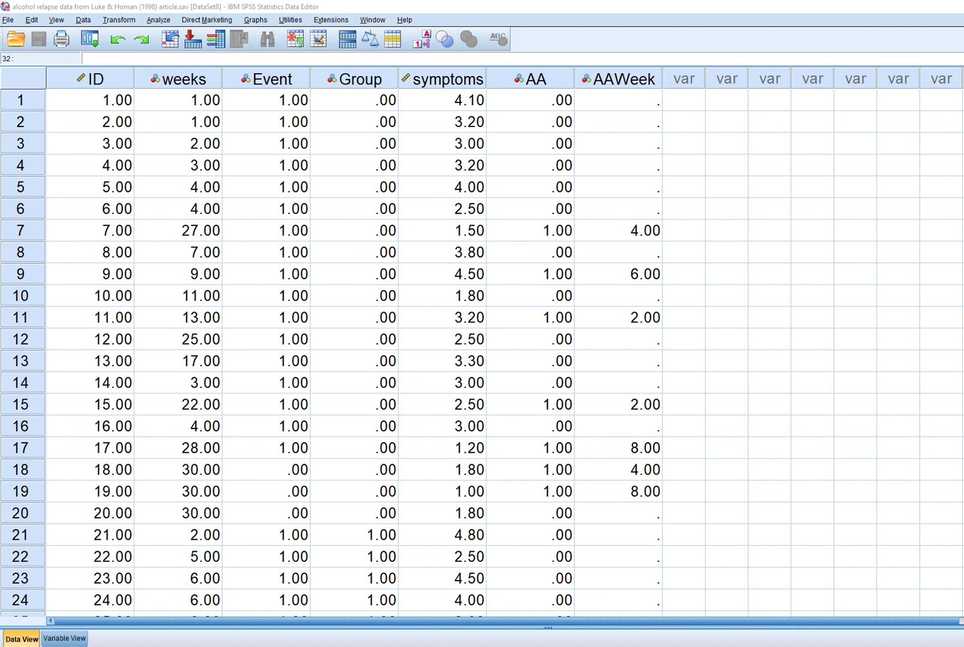
{"action": "left_click_drag", "start_coordinate": [344, 89], "coordinate": [385, 88]}
{"action": "left_click_drag", "start_coordinate": [428, 88], "coordinate": [480, 87]}
{"action": "key", "text": "alt+a"}
{"action": "key", "text": "Right"}
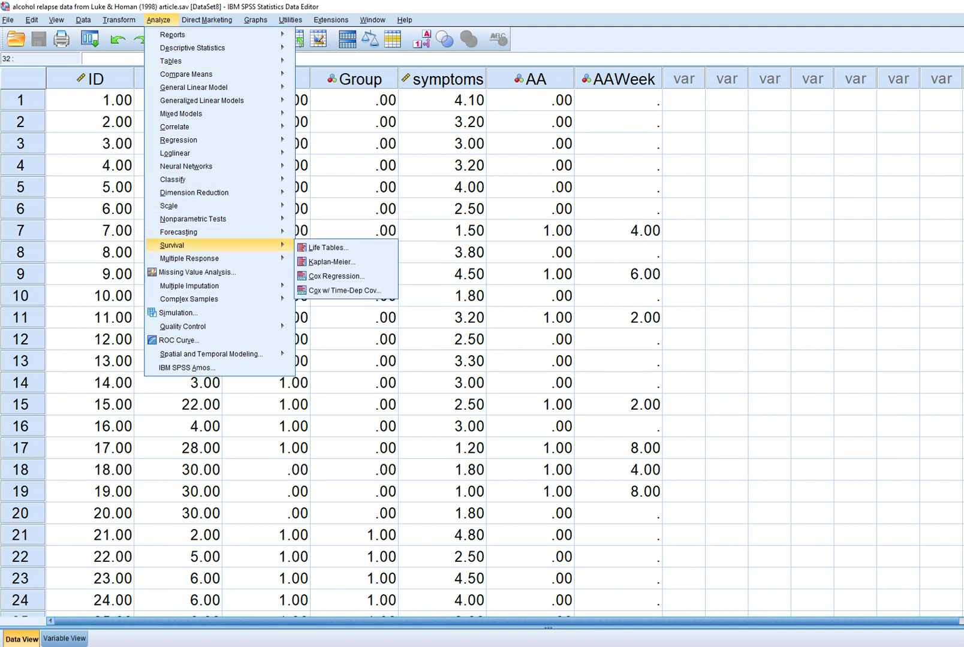
{"action": "key", "text": "Down"}
{"action": "key", "text": "Down"}
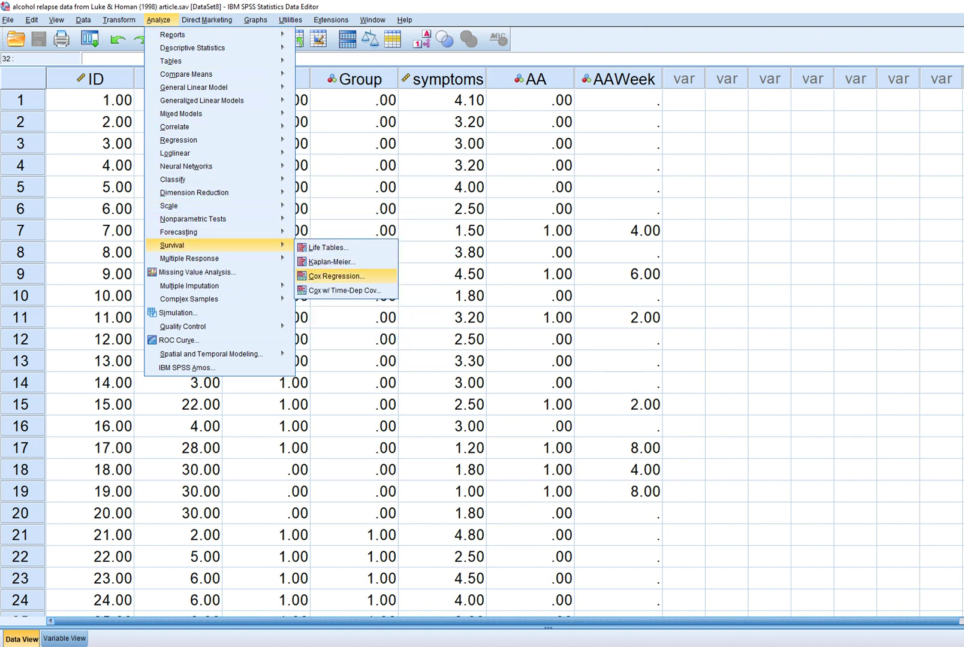
{"action": "key", "text": "Return"}
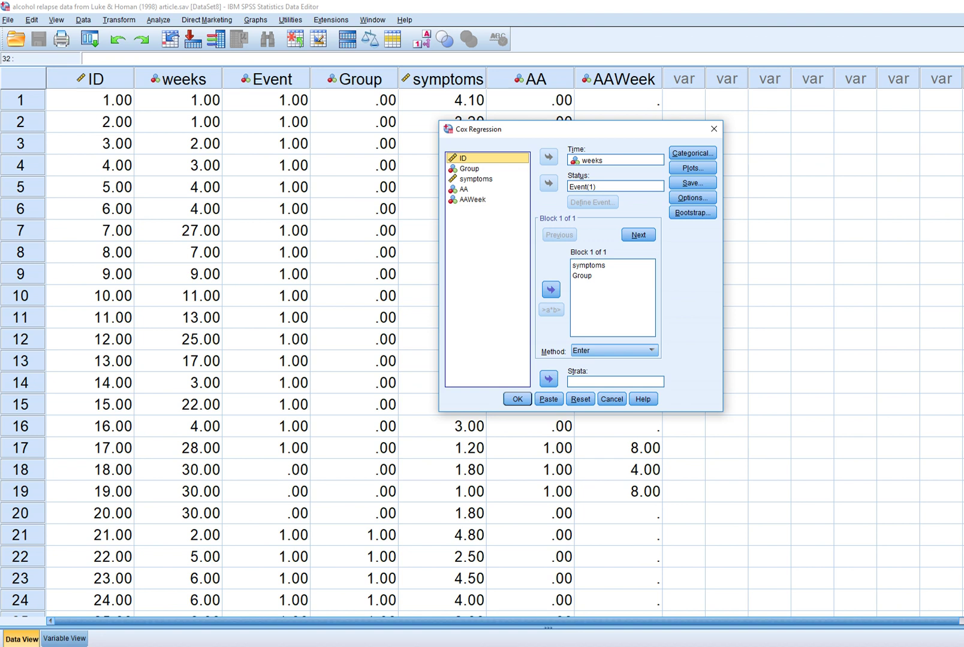
{"action": "key", "text": "alt+r"}
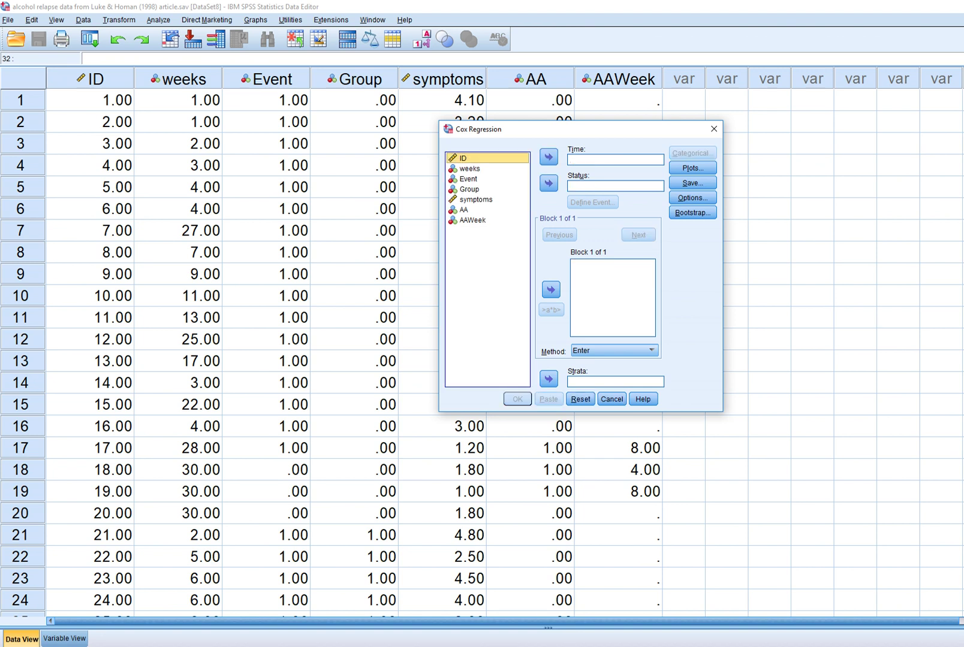
Assign weeks as the time variable and Event as the status variable, with the single value 1 indicating the event
{"action": "left_click", "coordinate": [470, 168]}
{"action": "left_click", "coordinate": [548, 157]}
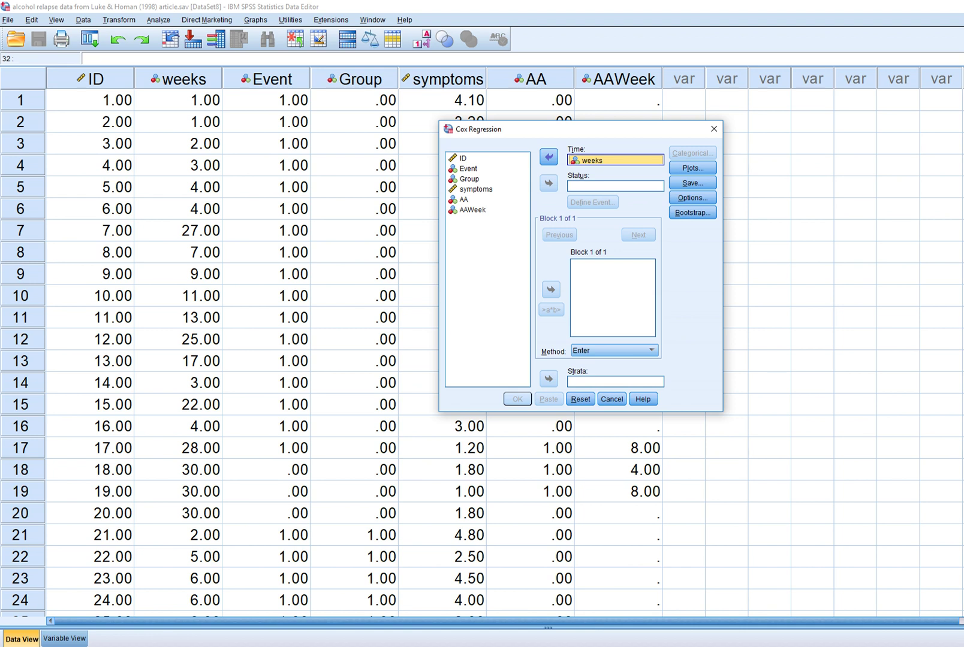
{"action": "left_click", "coordinate": [468, 168]}
{"action": "left_click", "coordinate": [548, 184]}
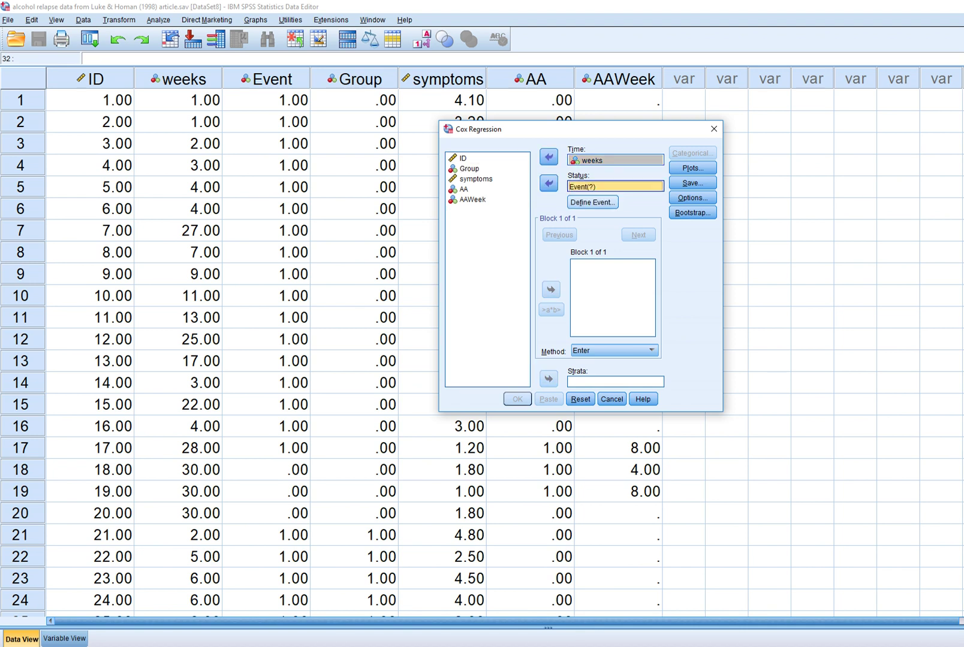
{"action": "left_click", "coordinate": [592, 202]}
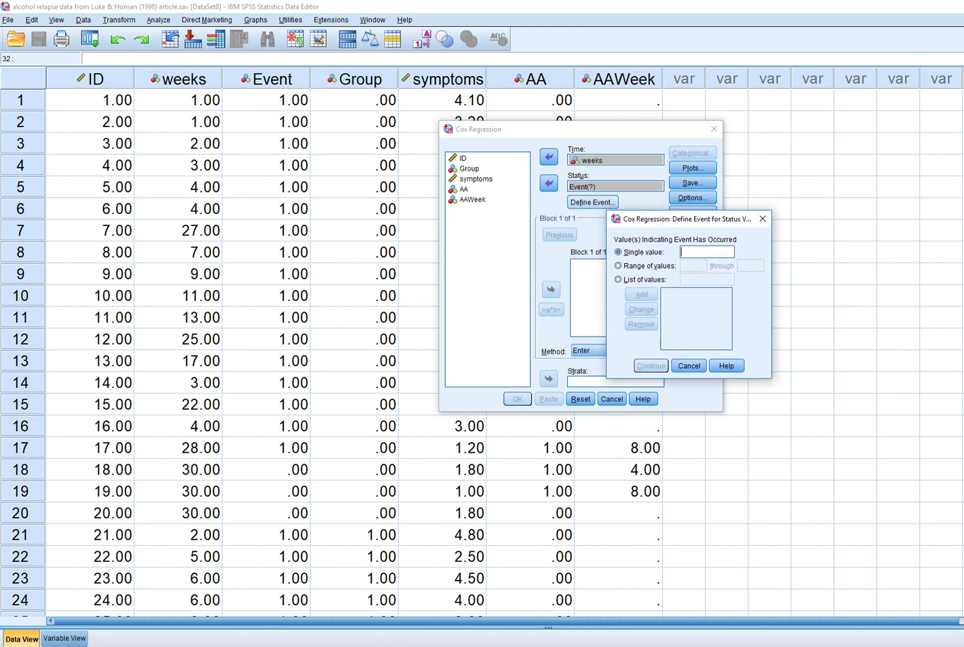
{"action": "type", "text": "1"}
{"action": "left_click", "coordinate": [650, 366]}
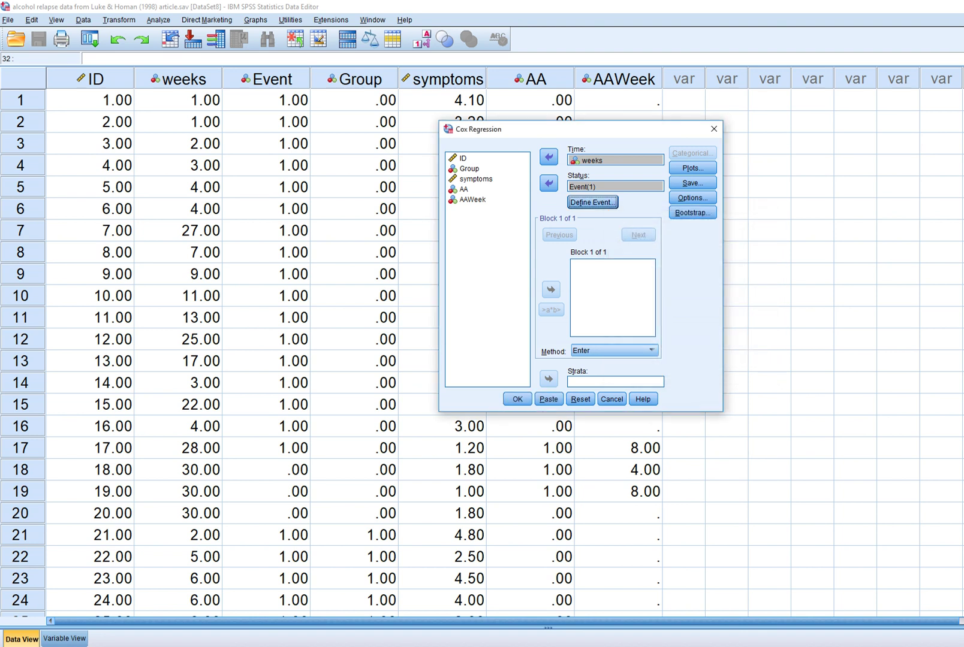
Add Group and symptoms as covariates in block 1 of the Cox regression
{"action": "left_click", "coordinate": [469, 169]}
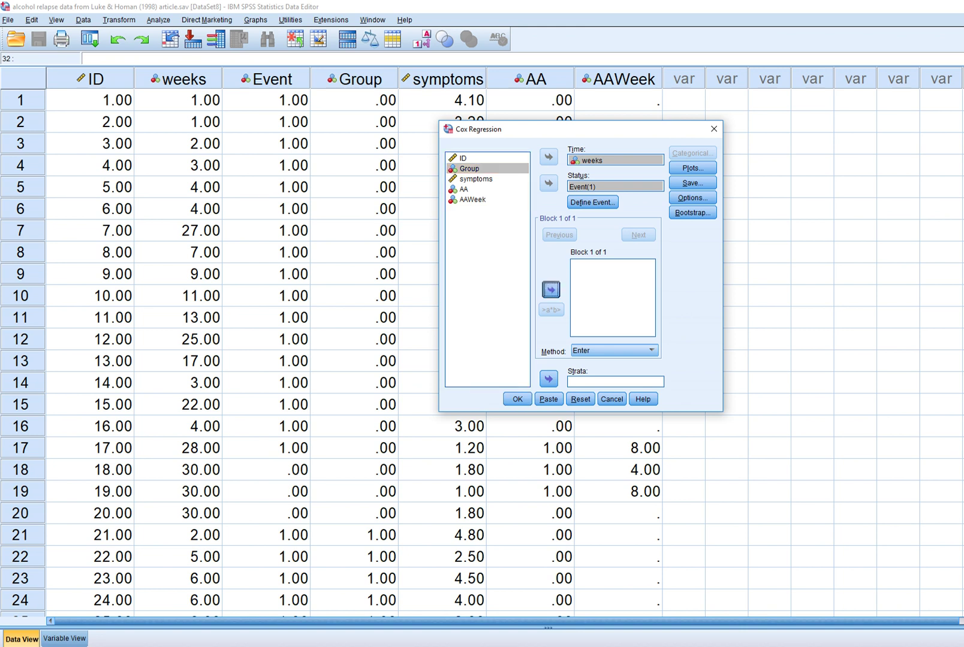
{"action": "left_click", "coordinate": [551, 290]}
{"action": "left_click", "coordinate": [476, 179]}
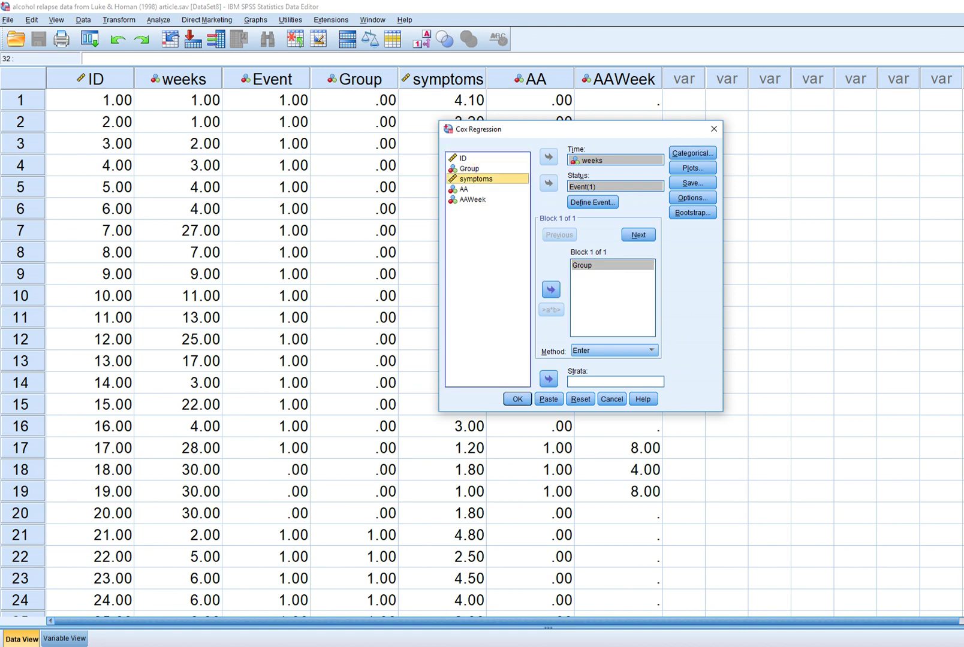
{"action": "left_click", "coordinate": [551, 290]}
{"action": "left_click", "coordinate": [582, 265]}
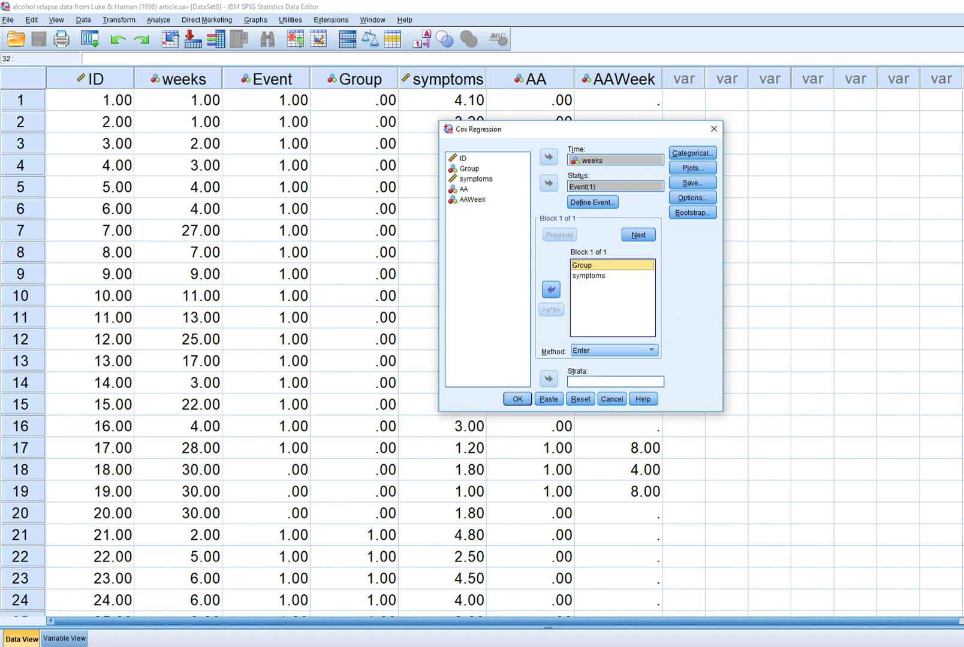
Review the categorical covariate settings of the Cox regression, leaving Group and symptoms undeclared as categorical
{"action": "left_click", "coordinate": [692, 153]}
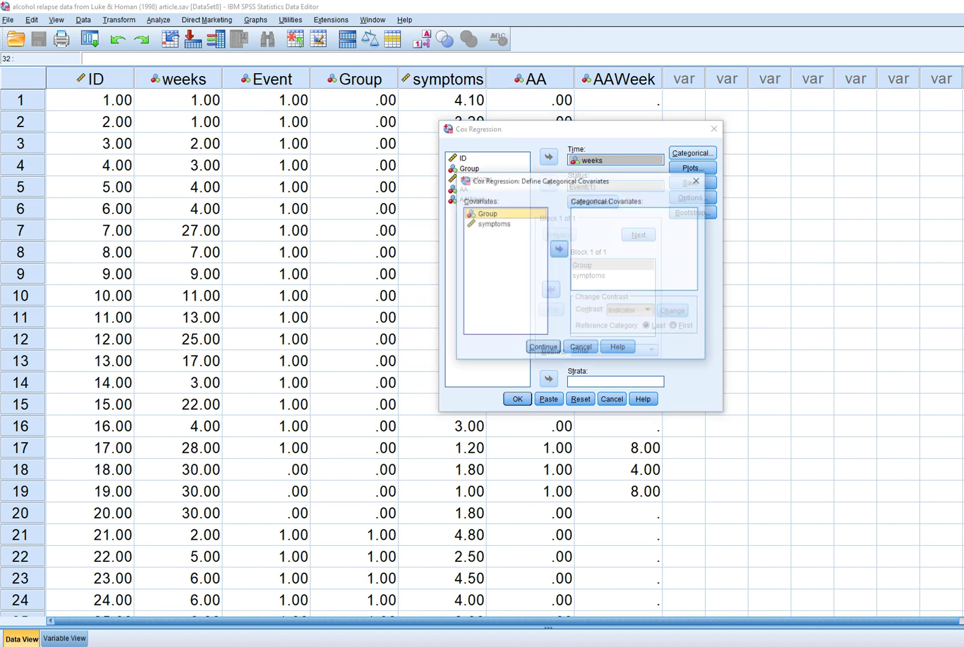
{"action": "left_click", "coordinate": [697, 180]}
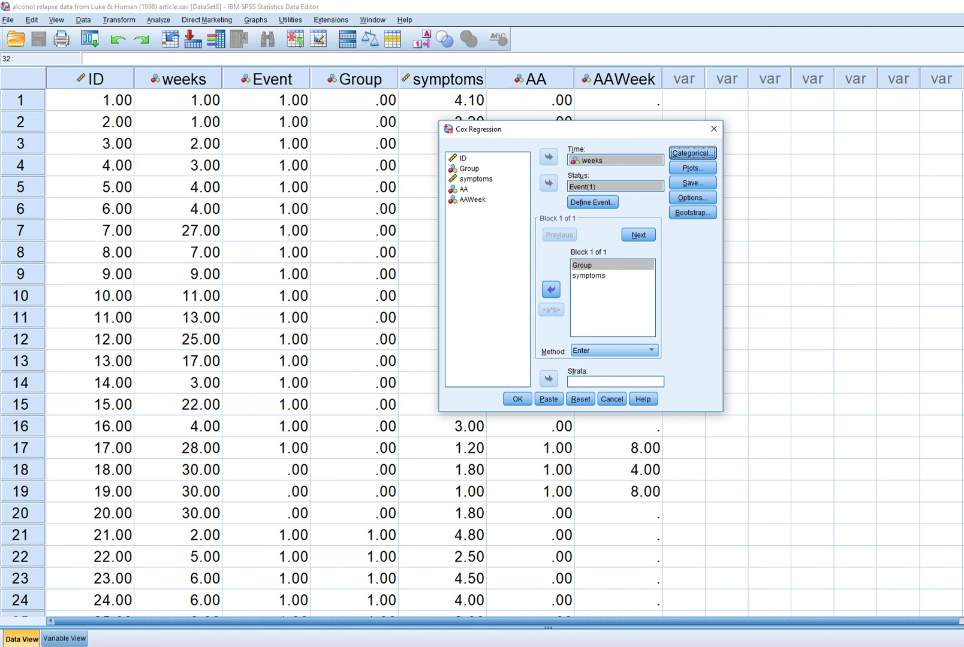
{"action": "key", "text": "space"}
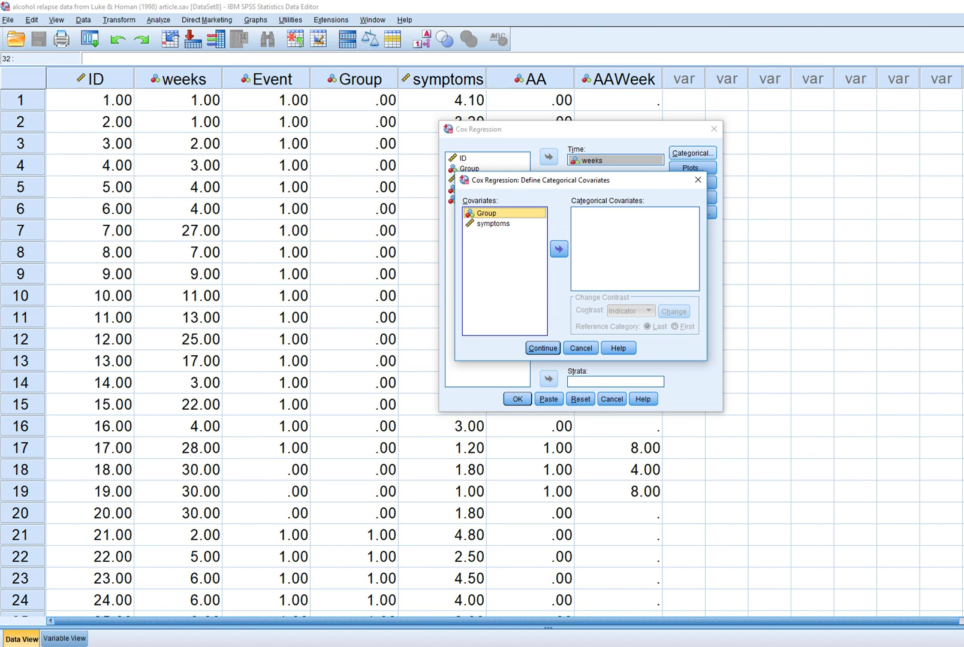
{"action": "key", "text": "Return"}
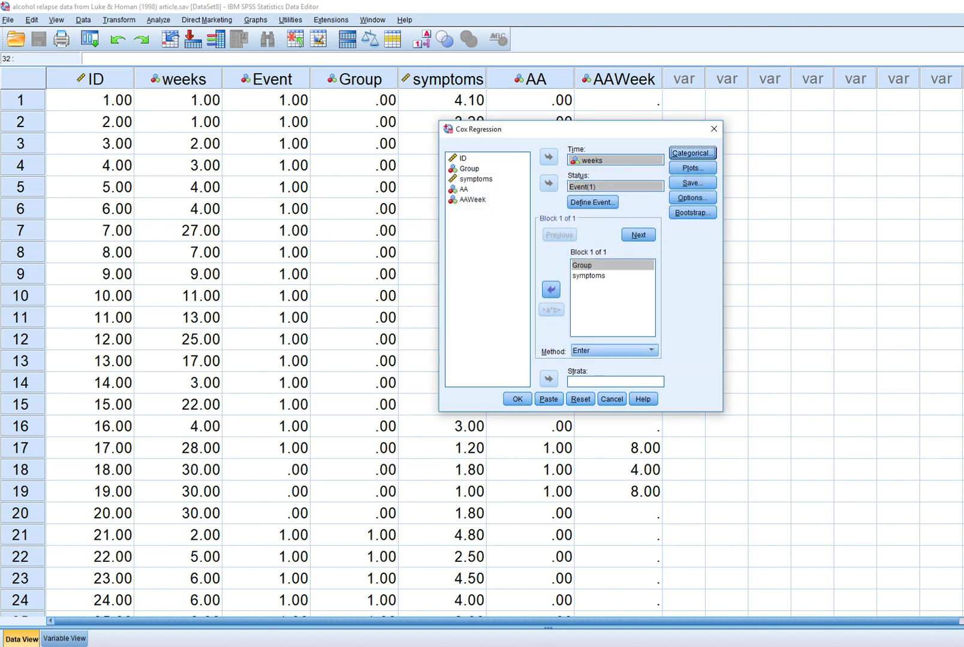
{"action": "left_click", "coordinate": [612, 265]}
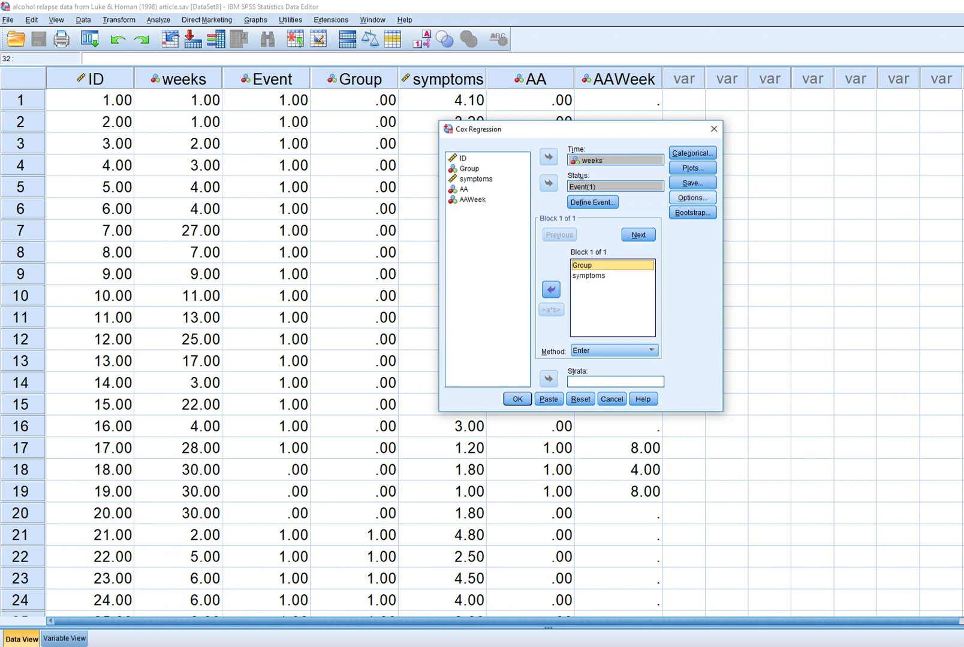
Enable the 95% confidence interval for exp(B) in the Cox regression options
{"action": "key", "text": "alt+o"}
{"action": "left_click_drag", "start_coordinate": [539, 283], "coordinate": [726, 287]}
{"action": "left_click", "coordinate": [635, 320]}
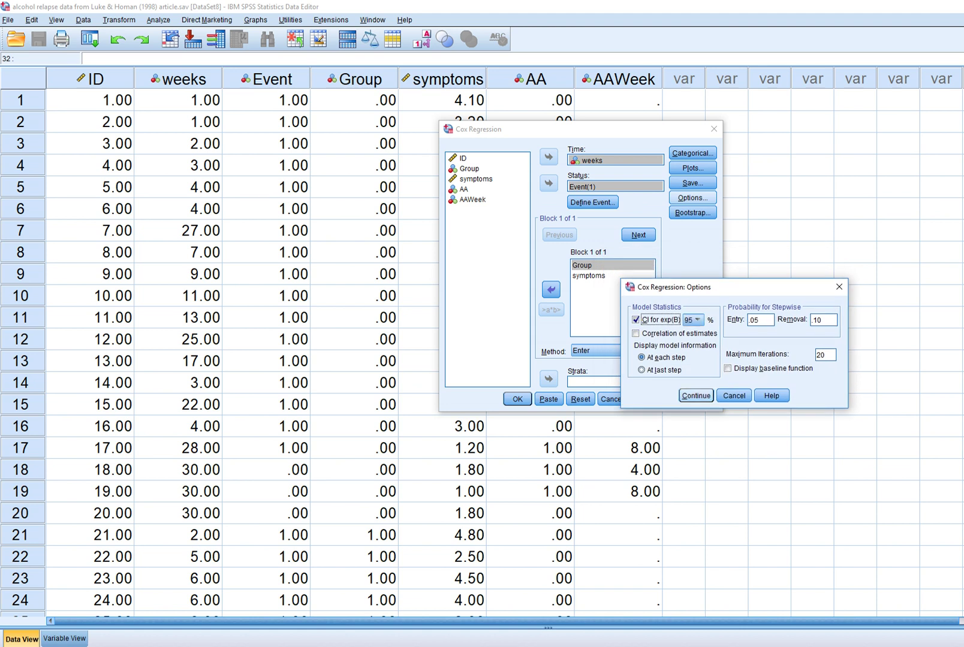
{"action": "key", "text": "Return"}
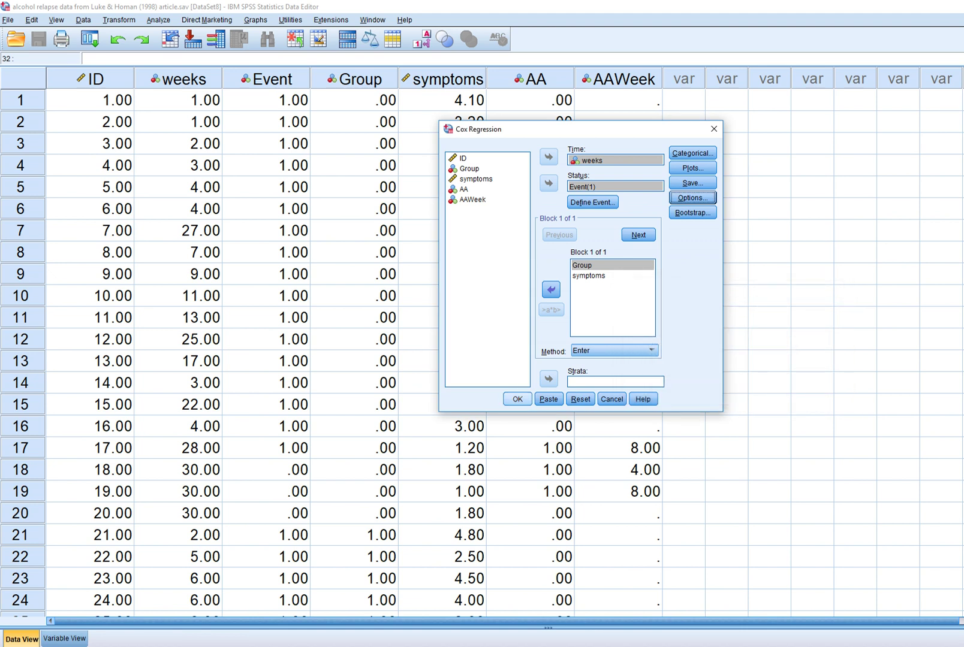
Run the Cox regression and examine the omnibus tests of model coefficients for block 1
{"action": "key", "text": "Return"}
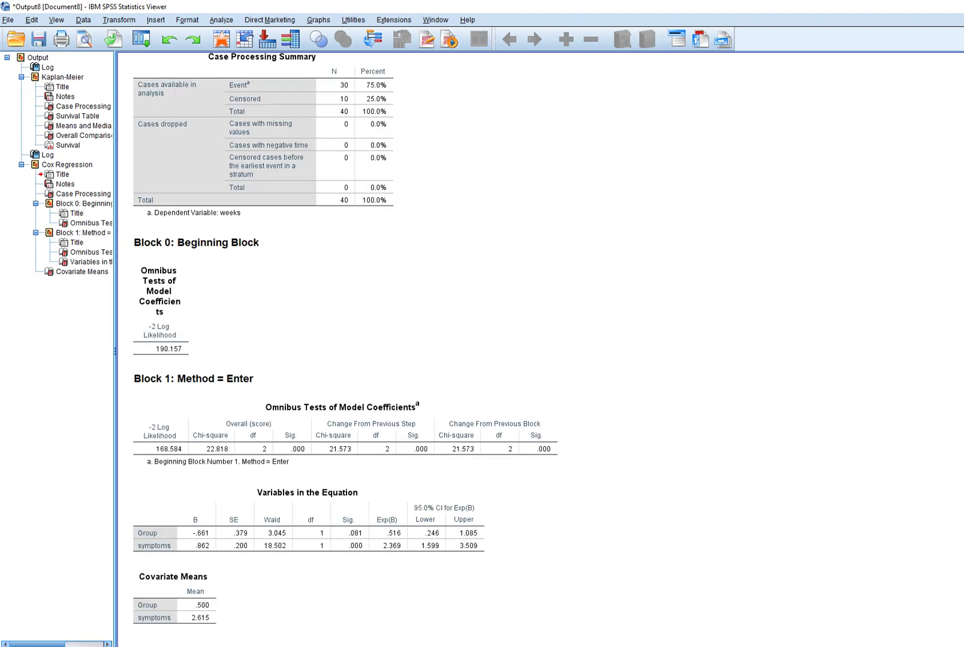
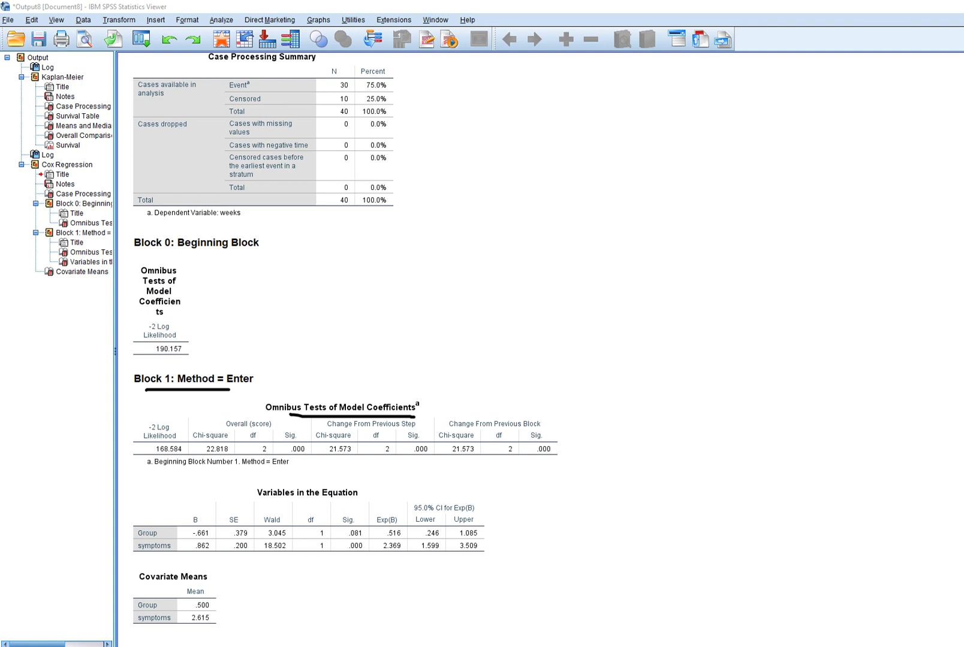
{"action": "mouse_move", "coordinate": [326, 461]}
{"action": "left_mouse_down"}
{"action": "mouse_move", "coordinate": [434, 461]}
{"action": "mouse_move", "coordinate": [436, 422]}
{"action": "mouse_move", "coordinate": [422, 411]}
{"action": "mouse_move", "coordinate": [314, 413]}
{"action": "mouse_move", "coordinate": [314, 462]}
{"action": "mouse_move", "coordinate": [330, 462]}
{"action": "left_mouse_up"}
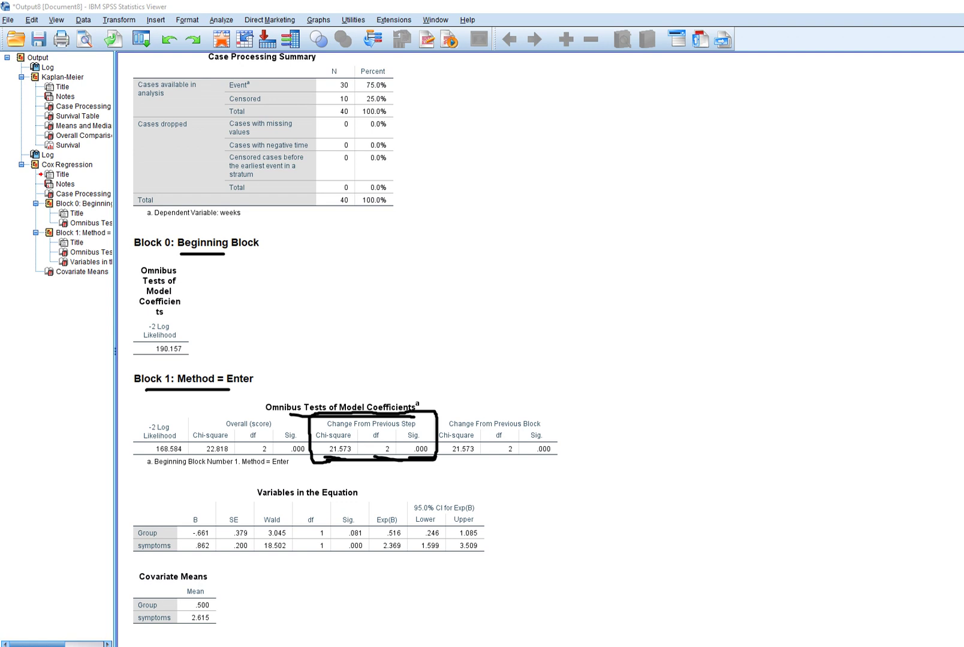
Examine the sign of Group's B coefficient under Variables in the Equation, comparing the groups coded 0 and 1
{"action": "left_click_drag", "start_coordinate": [264, 503], "coordinate": [366, 503]}
{"action": "left_click_drag", "start_coordinate": [200, 515], "coordinate": [206, 498]}
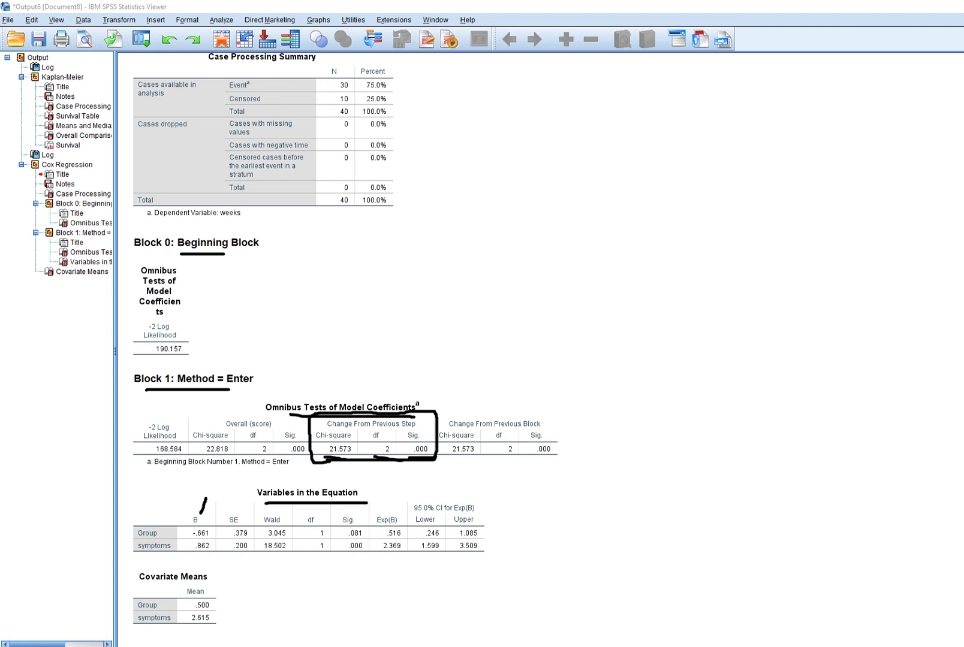
{"action": "left_click_drag", "start_coordinate": [580, 516], "coordinate": [599, 513]}
{"action": "mouse_move", "coordinate": [634, 524]}
{"action": "left_mouse_down"}
{"action": "mouse_move", "coordinate": [626, 531]}
{"action": "mouse_move", "coordinate": [637, 539]}
{"action": "mouse_move", "coordinate": [629, 530]}
{"action": "mouse_move", "coordinate": [683, 536]}
{"action": "left_mouse_up"}
{"action": "mouse_move", "coordinate": [633, 556]}
{"action": "left_mouse_down"}
{"action": "mouse_move", "coordinate": [635, 568]}
{"action": "mouse_move", "coordinate": [685, 562]}
{"action": "mouse_move", "coordinate": [696, 549]}
{"action": "left_mouse_up"}
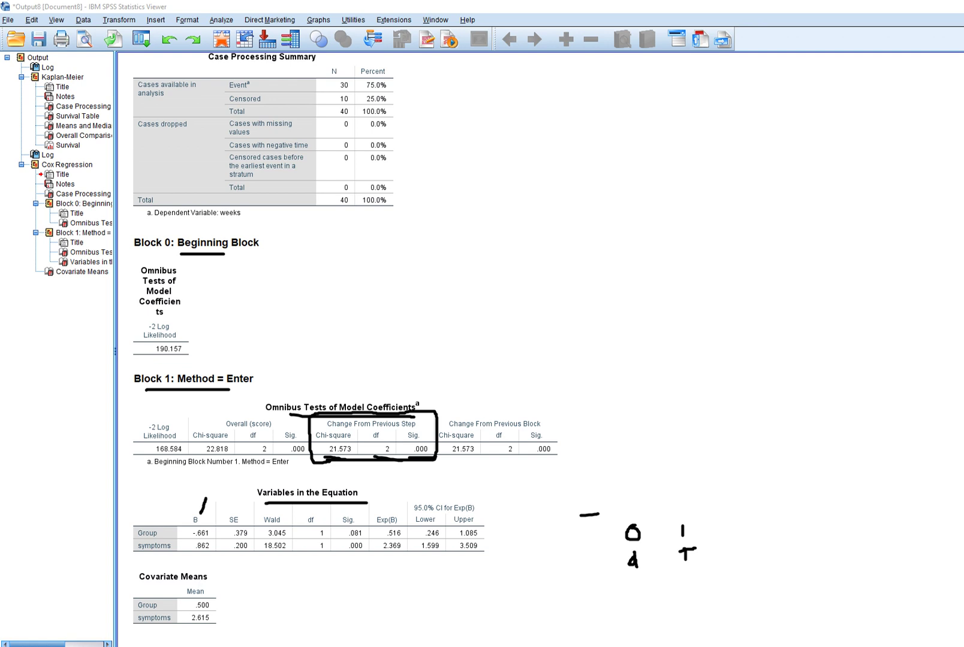
{"action": "mouse_move", "coordinate": [695, 512]}
{"action": "left_mouse_down"}
{"action": "mouse_move", "coordinate": [677, 514]}
{"action": "mouse_move", "coordinate": [670, 560]}
{"action": "mouse_move", "coordinate": [706, 536]}
{"action": "mouse_move", "coordinate": [689, 513]}
{"action": "left_mouse_up"}
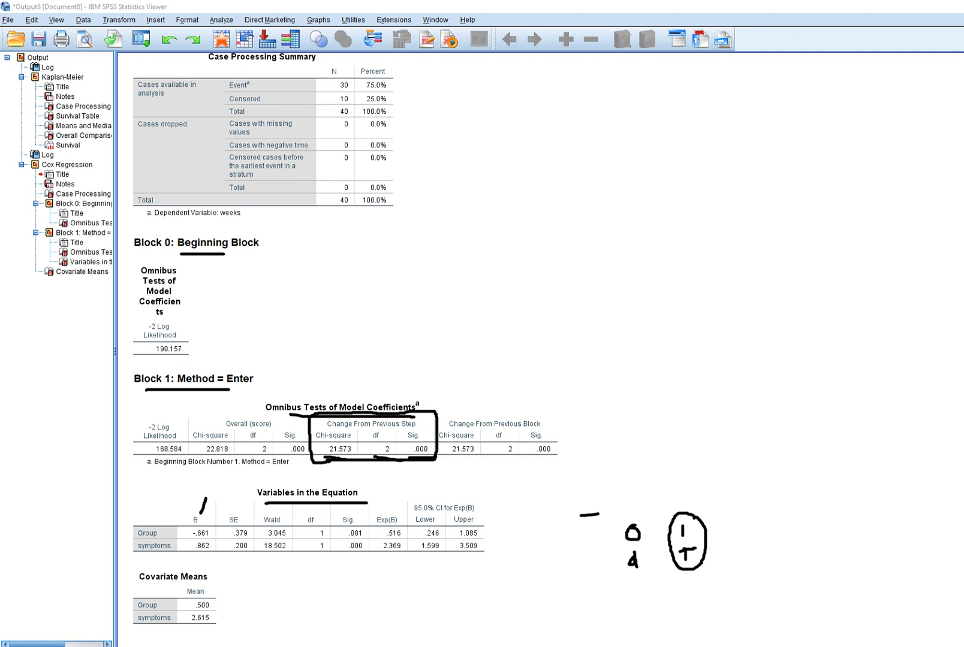
{"action": "mouse_move", "coordinate": [644, 538]}
{"action": "left_mouse_down"}
{"action": "mouse_move", "coordinate": [615, 535]}
{"action": "mouse_move", "coordinate": [620, 569]}
{"action": "mouse_move", "coordinate": [636, 572]}
{"action": "mouse_move", "coordinate": [642, 521]}
{"action": "left_mouse_up"}
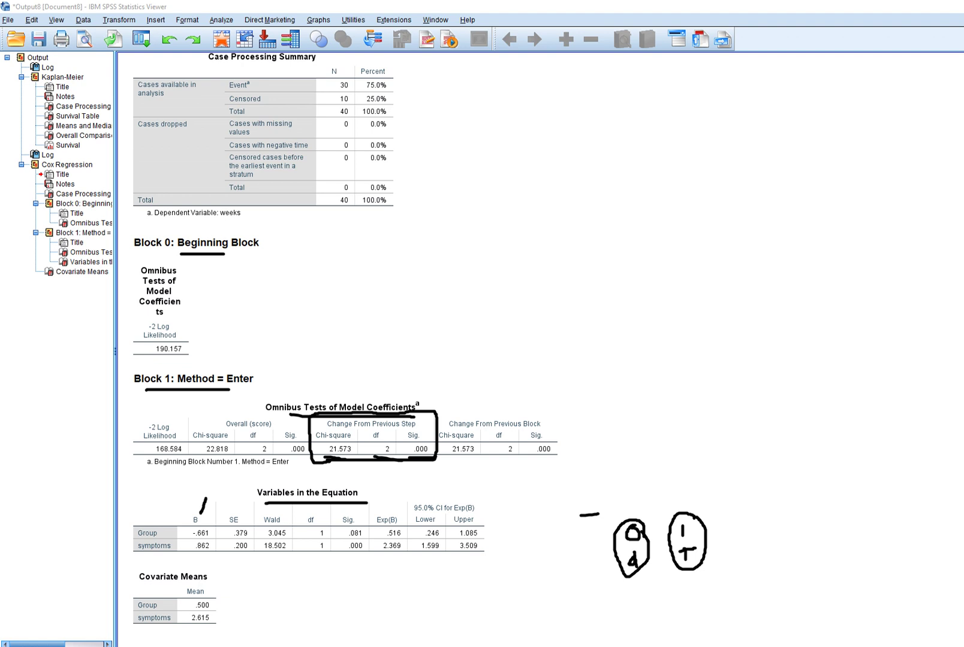
{"action": "left_click_drag", "start_coordinate": [695, 540], "coordinate": [718, 500]}
{"action": "left_click_drag", "start_coordinate": [724, 493], "coordinate": [761, 485]}
{"action": "left_click_drag", "start_coordinate": [722, 490], "coordinate": [758, 484]}
Examine the B coefficient of symptoms and the significance values of symptoms and Group
{"action": "mouse_move", "coordinate": [187, 554]}
{"action": "left_mouse_down"}
{"action": "mouse_move", "coordinate": [211, 557]}
{"action": "mouse_move", "coordinate": [217, 537]}
{"action": "mouse_move", "coordinate": [194, 537]}
{"action": "mouse_move", "coordinate": [185, 554]}
{"action": "left_mouse_up"}
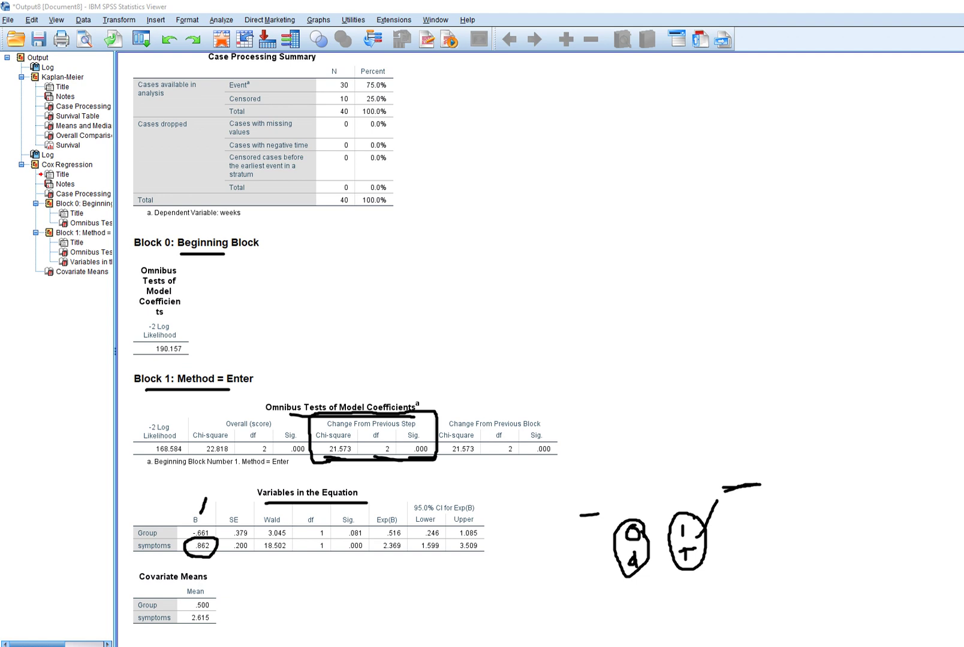
{"action": "mouse_move", "coordinate": [344, 555]}
{"action": "left_mouse_down"}
{"action": "mouse_move", "coordinate": [368, 552]}
{"action": "mouse_move", "coordinate": [370, 538]}
{"action": "mouse_move", "coordinate": [335, 541]}
{"action": "mouse_move", "coordinate": [360, 556]}
{"action": "left_mouse_up"}
{"action": "left_click_drag", "start_coordinate": [135, 556], "coordinate": [186, 554]}
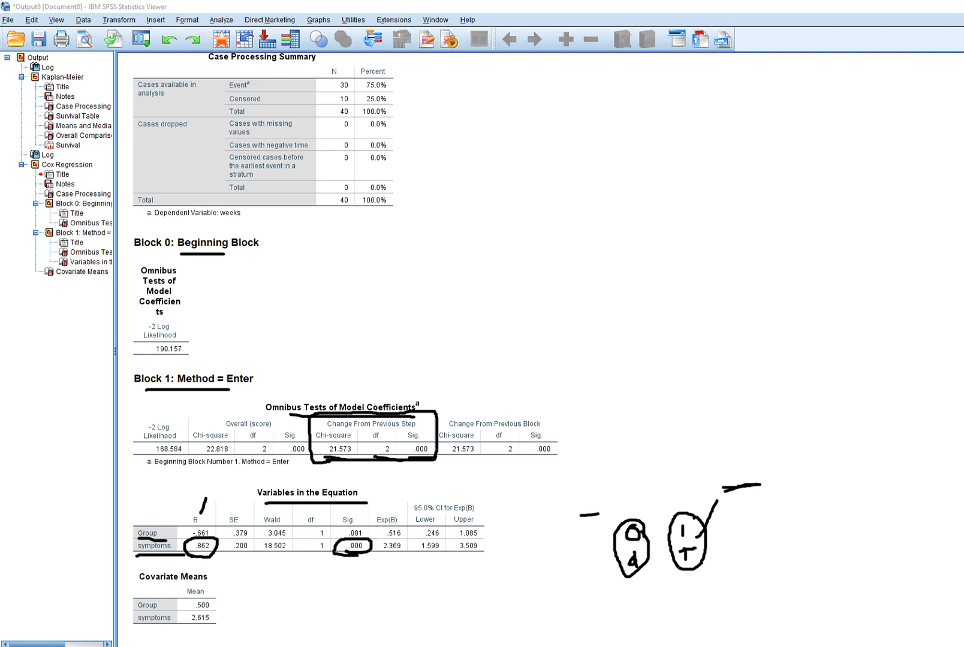
{"action": "mouse_move", "coordinate": [364, 522]}
{"action": "left_mouse_down"}
{"action": "mouse_move", "coordinate": [341, 533]}
{"action": "mouse_move", "coordinate": [355, 540]}
{"action": "mouse_move", "coordinate": [334, 551]}
{"action": "mouse_move", "coordinate": [371, 548]}
{"action": "mouse_move", "coordinate": [360, 521]}
{"action": "left_mouse_up"}
{"action": "key", "text": "Escape"}
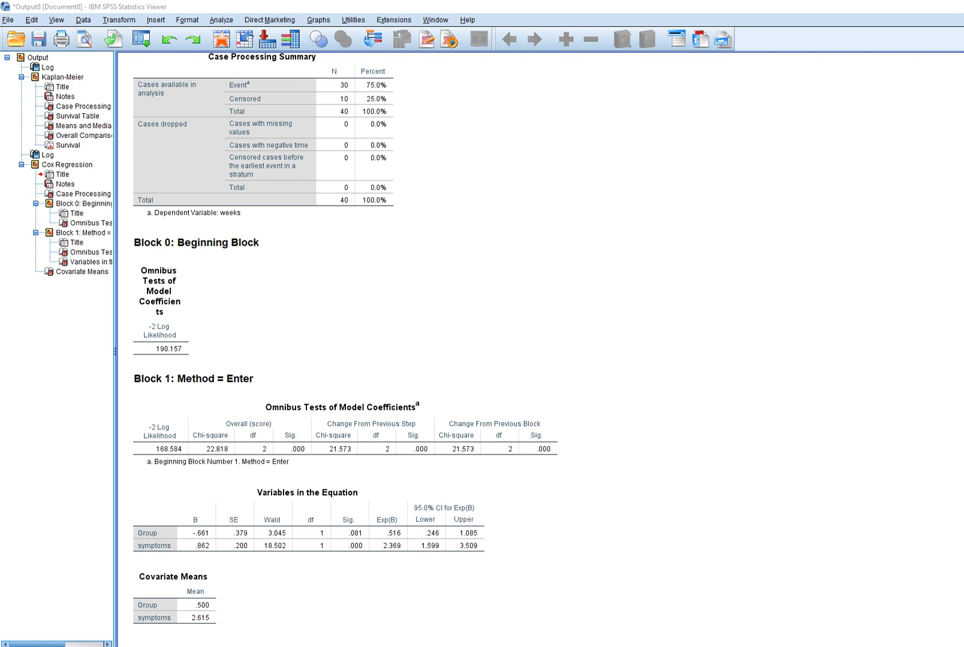
Examine Group's Wald chi-square statistic in relation to its B coefficient, standard error and z value
{"action": "left_click_drag", "start_coordinate": [262, 527], "coordinate": [280, 525]}
{"action": "left_click_drag", "start_coordinate": [194, 537], "coordinate": [285, 536]}
{"action": "key", "text": "Escape"}
{"action": "left_click_drag", "start_coordinate": [264, 525], "coordinate": [291, 524]}
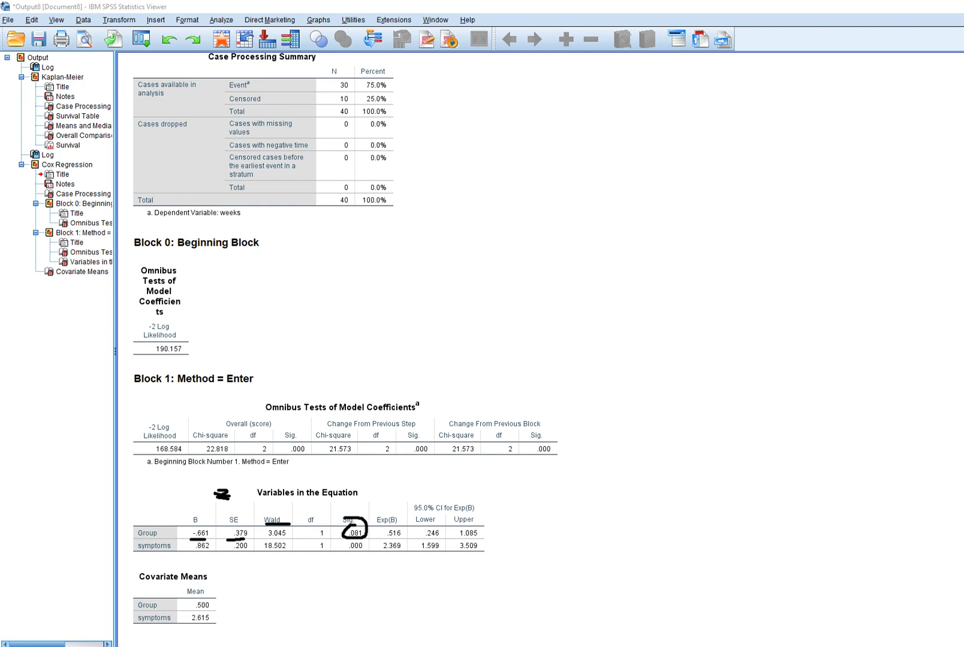
{"action": "left_click_drag", "start_coordinate": [137, 541], "coordinate": [153, 537]}
{"action": "mouse_move", "coordinate": [280, 524]}
{"action": "left_mouse_down"}
{"action": "mouse_move", "coordinate": [262, 525]}
{"action": "mouse_move", "coordinate": [280, 524]}
{"action": "mouse_move", "coordinate": [277, 502]}
{"action": "mouse_move", "coordinate": [285, 509]}
{"action": "mouse_move", "coordinate": [274, 510]}
{"action": "mouse_move", "coordinate": [304, 486]}
{"action": "left_mouse_up"}
{"action": "left_click_drag", "start_coordinate": [211, 501], "coordinate": [239, 503]}
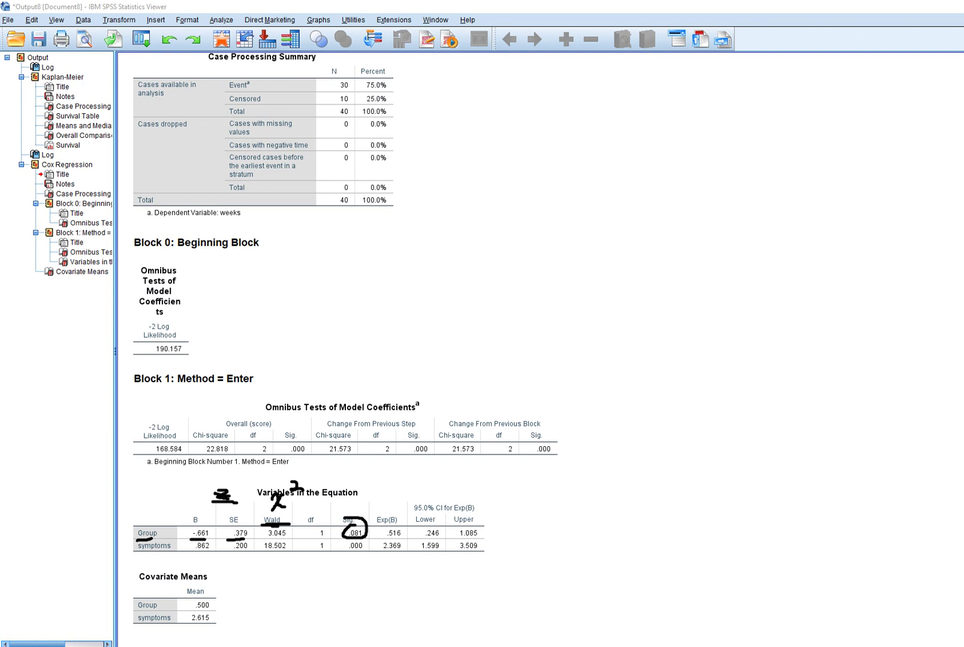
{"action": "left_click_drag", "start_coordinate": [265, 537], "coordinate": [289, 533]}
{"action": "key", "text": "Escape"}
Switch to the Calculator and take the square root of the displayed squared value 3.041756879999443
{"action": "key", "text": "alt+Tab"}
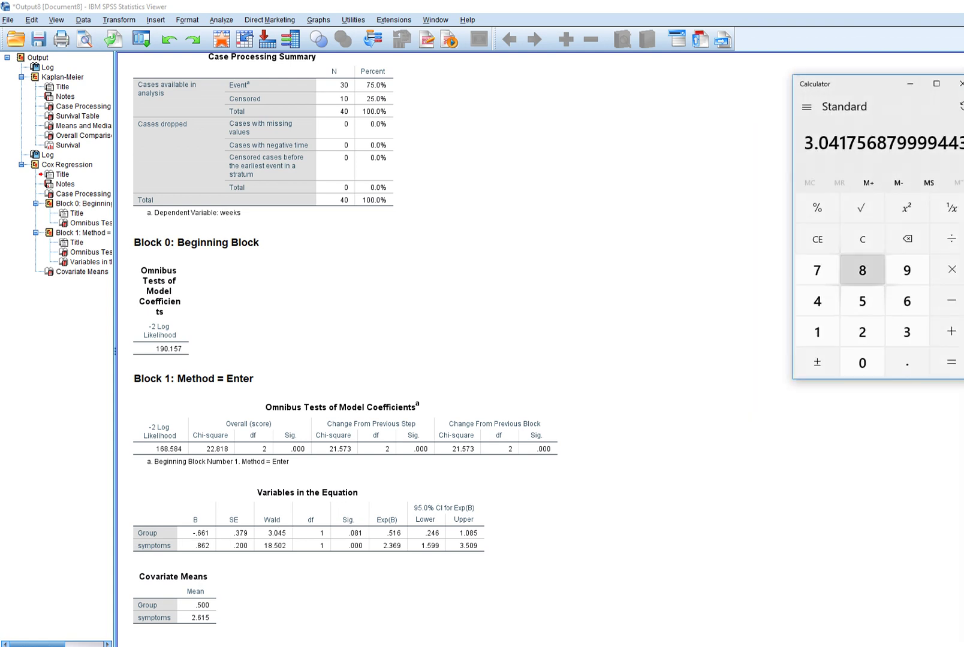
{"action": "left_click_drag", "start_coordinate": [851, 84], "coordinate": [760, 94]}
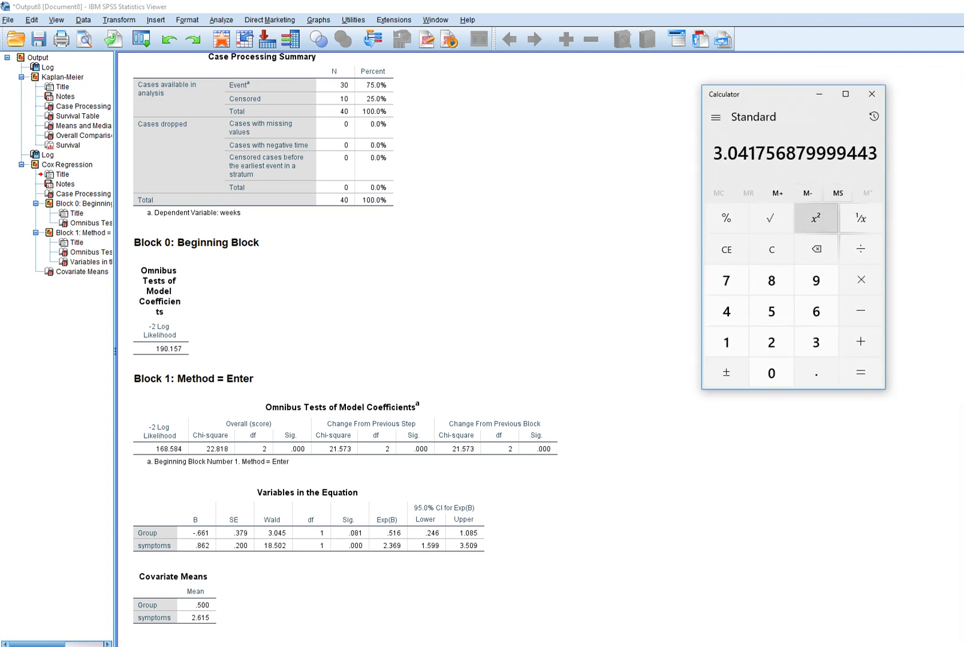
{"action": "left_click", "coordinate": [770, 218]}
{"action": "left_click", "coordinate": [861, 373]}
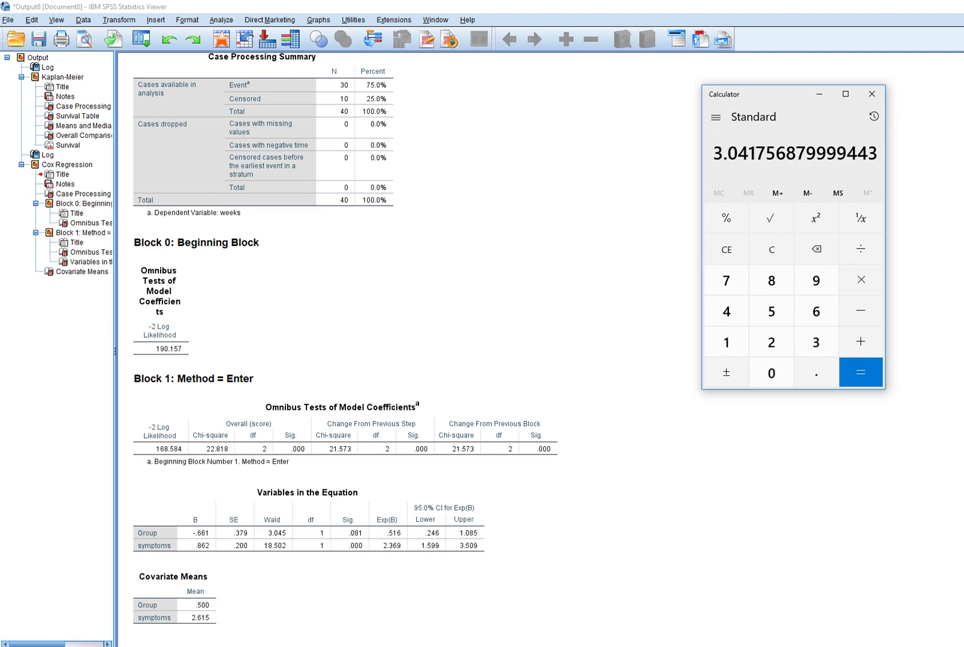
{"action": "left_click", "coordinate": [770, 218]}
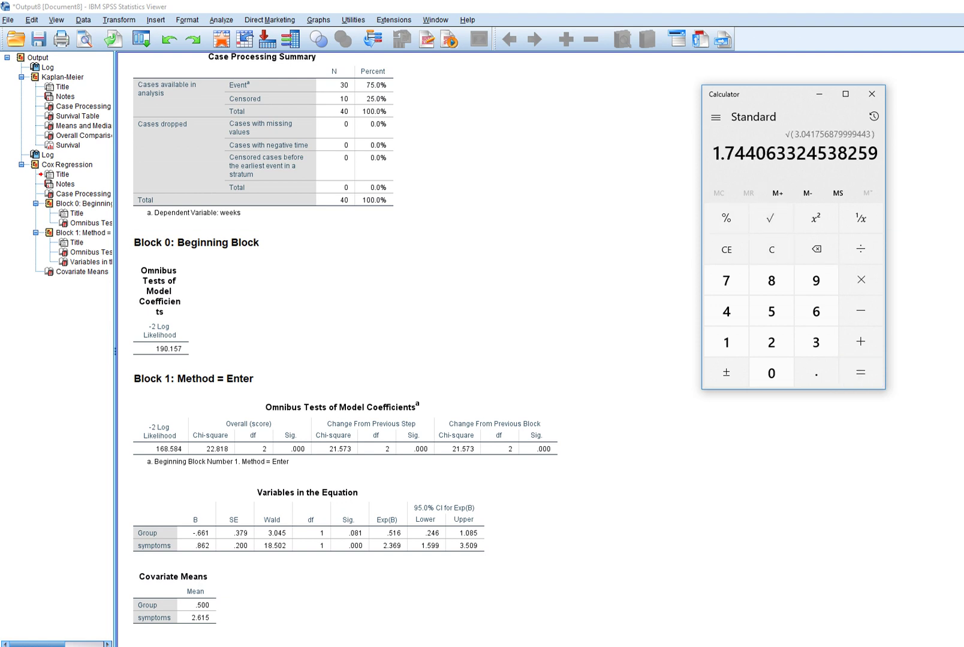
Return to the SPSS output viewer and compare the Exp(B) hazard ratios with the B coefficients for Group and symptoms
{"action": "left_click", "coordinate": [307, 518]}
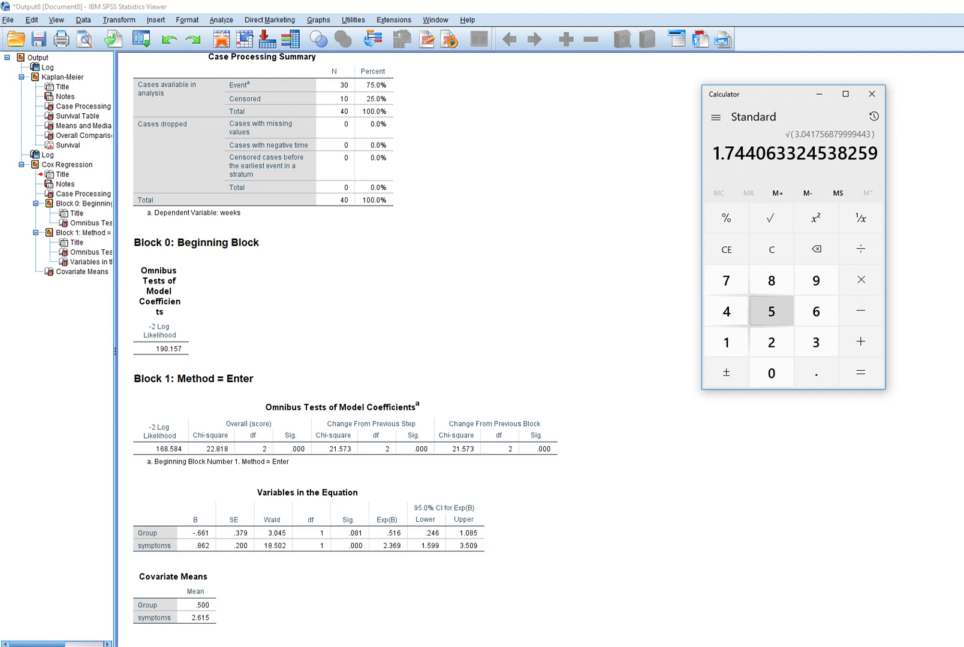
{"action": "left_click", "coordinate": [335, 437]}
{"action": "left_click", "coordinate": [306, 519]}
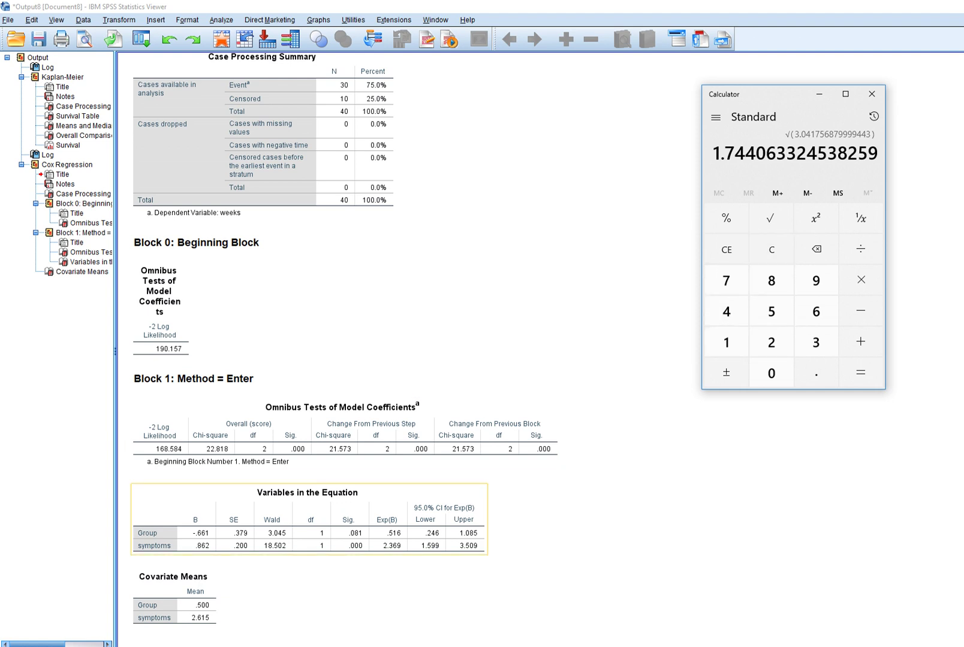
{"action": "left_click", "coordinate": [74, 214]}
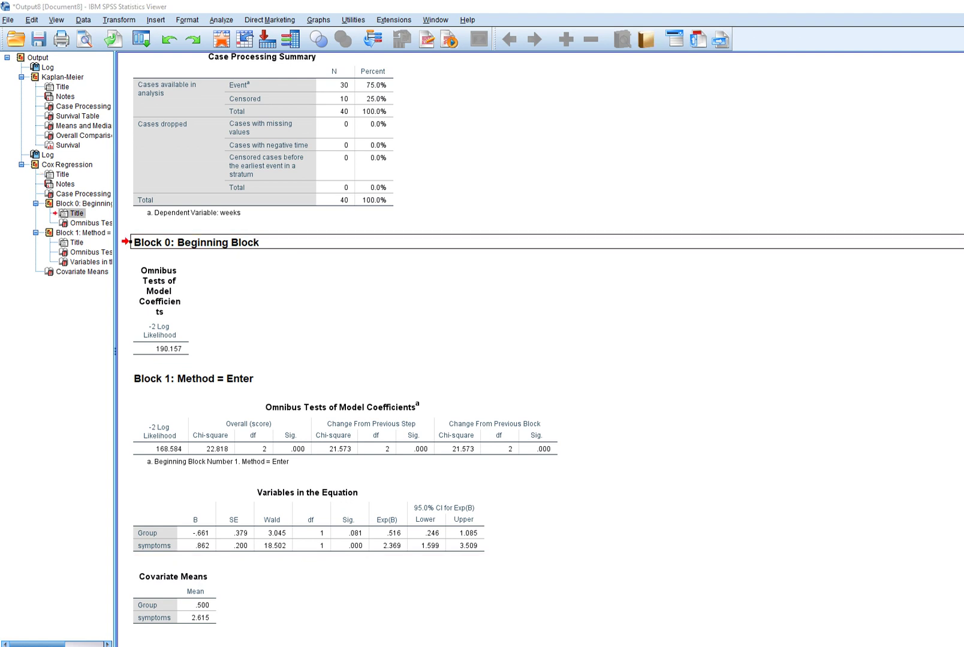
{"action": "left_click_drag", "start_coordinate": [373, 526], "coordinate": [396, 526]}
{"action": "left_click_drag", "start_coordinate": [384, 538], "coordinate": [402, 538]}
{"action": "left_click_drag", "start_coordinate": [187, 538], "coordinate": [209, 538]}
{"action": "left_click_drag", "start_coordinate": [379, 553], "coordinate": [406, 553]}
{"action": "left_click_drag", "start_coordinate": [183, 555], "coordinate": [228, 555]}
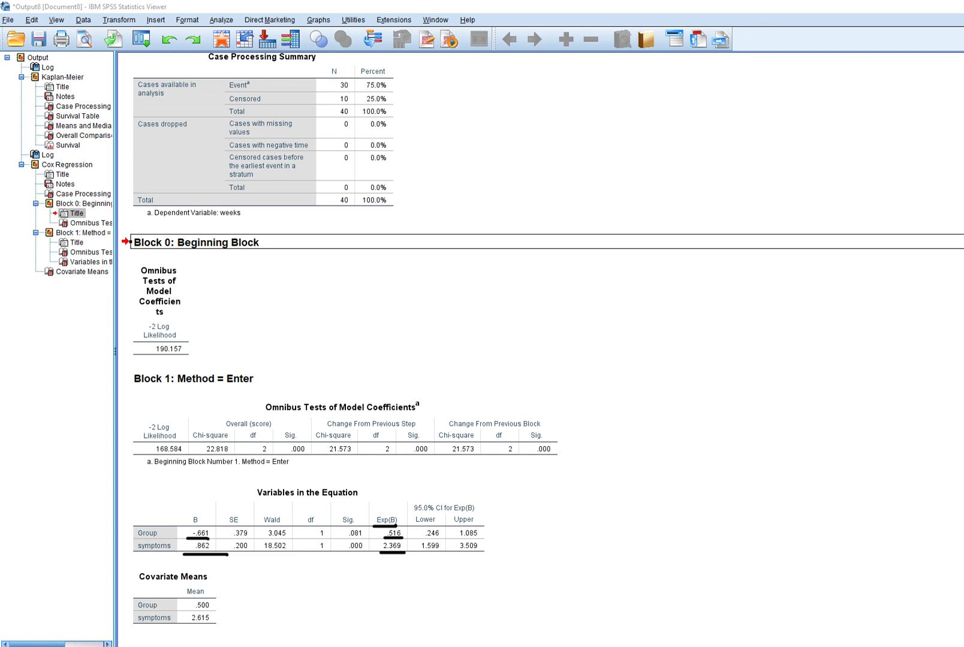
{"action": "mouse_move", "coordinate": [400, 525]}
{"action": "left_mouse_down"}
{"action": "mouse_move", "coordinate": [381, 537]}
{"action": "mouse_move", "coordinate": [399, 542]}
{"action": "mouse_move", "coordinate": [410, 526]}
{"action": "mouse_move", "coordinate": [398, 524]}
{"action": "left_mouse_up"}
{"action": "left_click_drag", "start_coordinate": [405, 553], "coordinate": [370, 552]}
{"action": "key", "text": "Escape"}
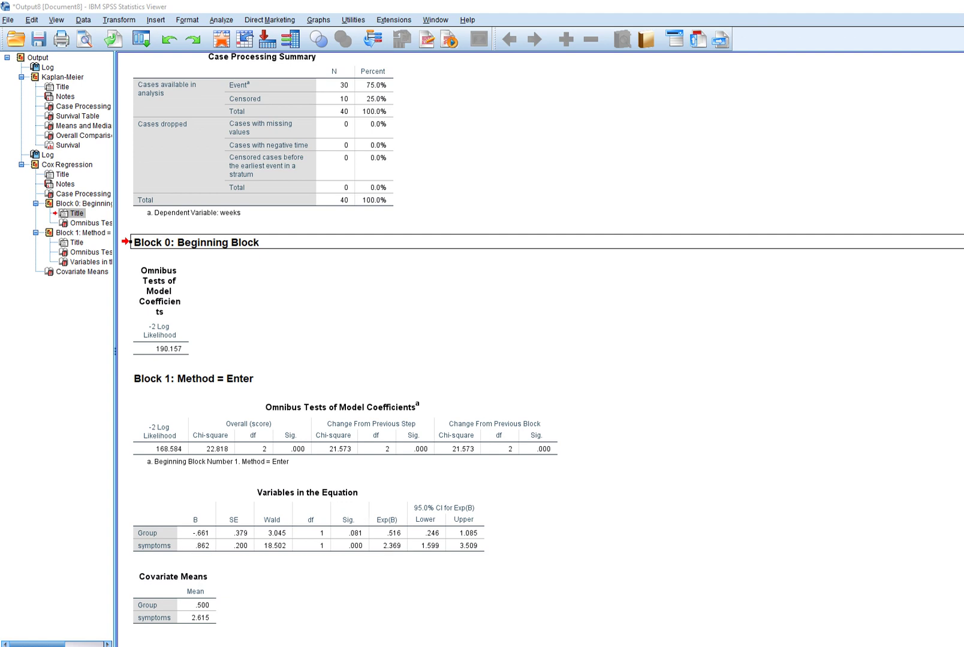